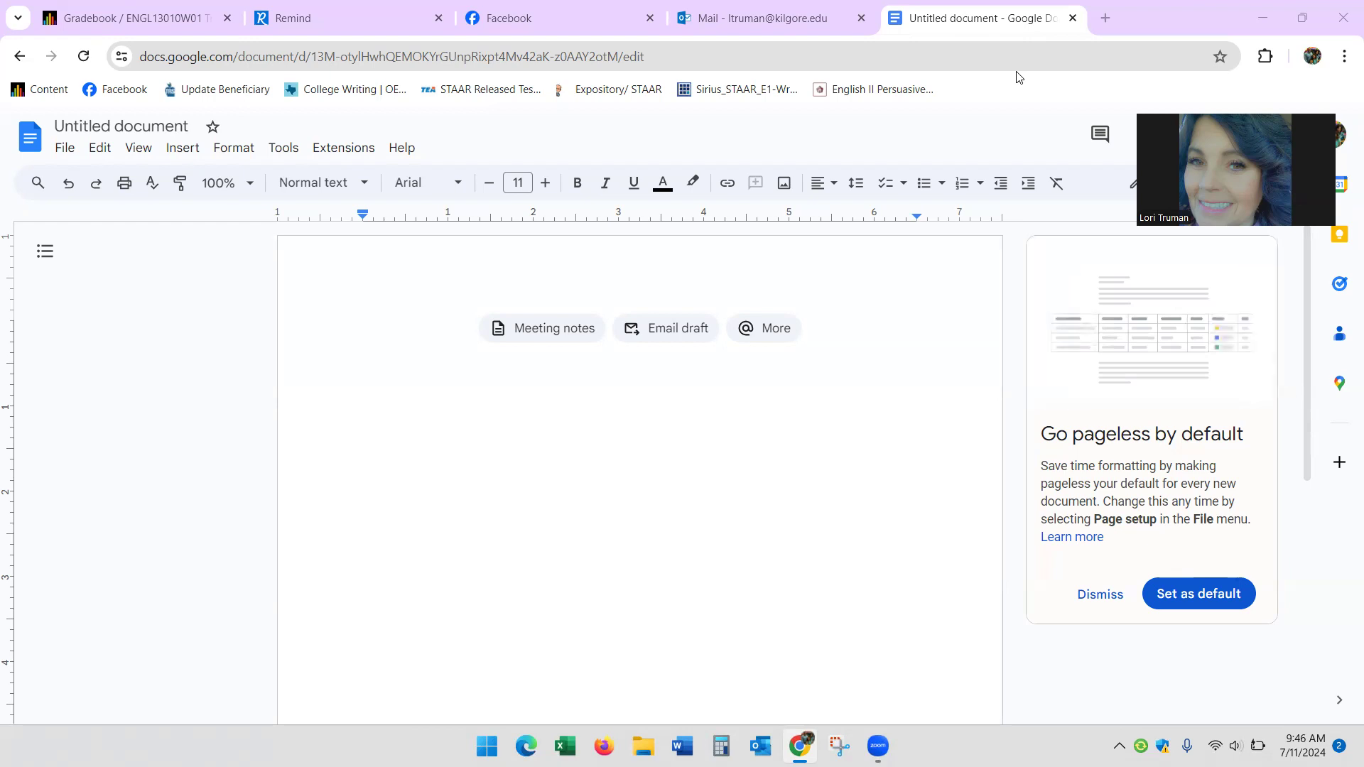
Set the blank document's text to 12-point Times New Roman with double line spacing
double_click(392, 336)
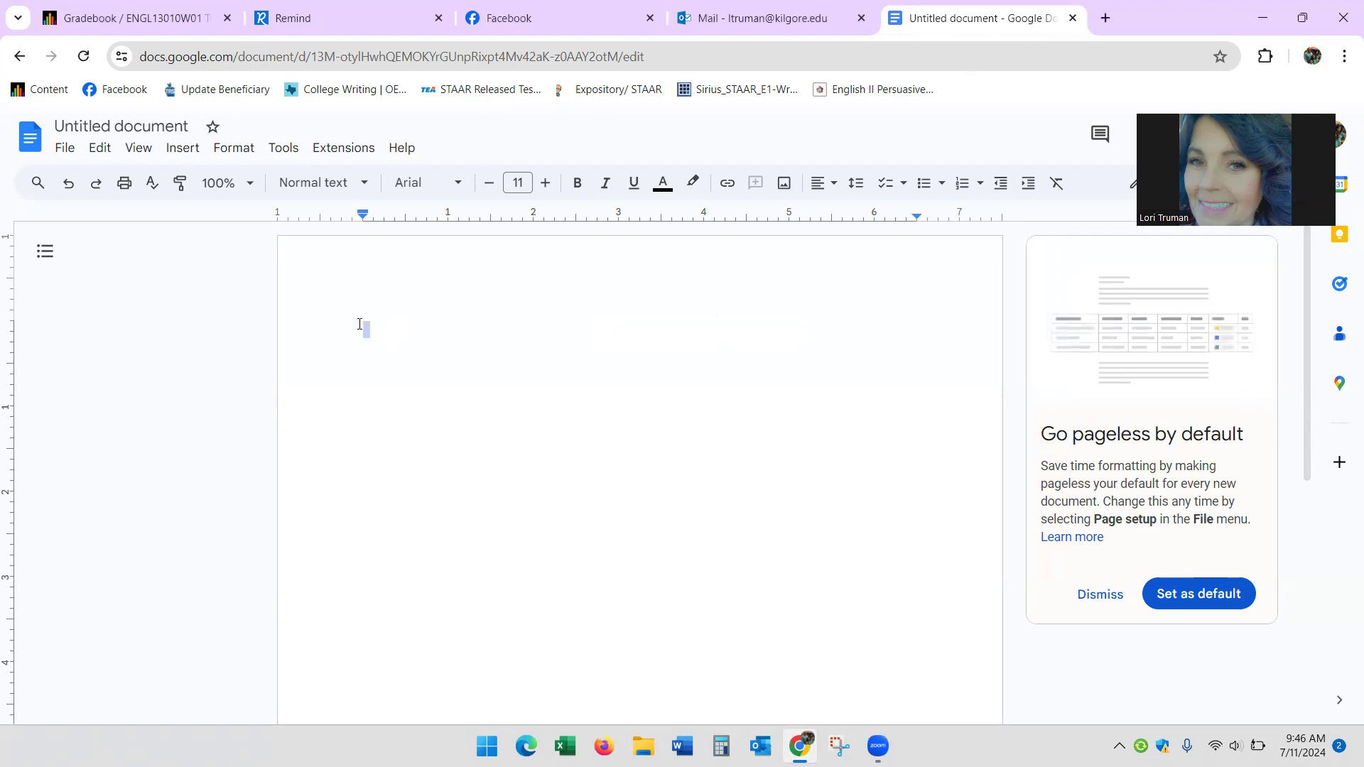
left_click(540, 183)
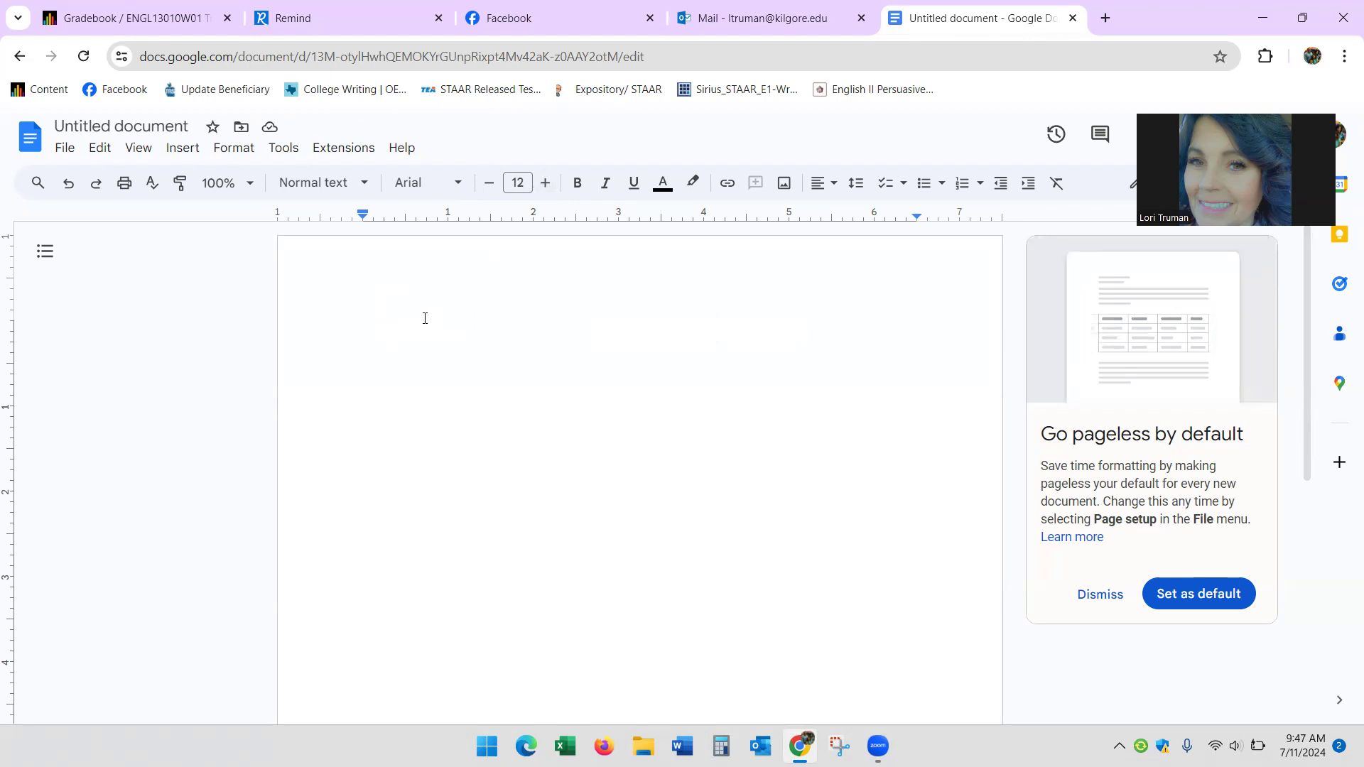
left_click(459, 184)
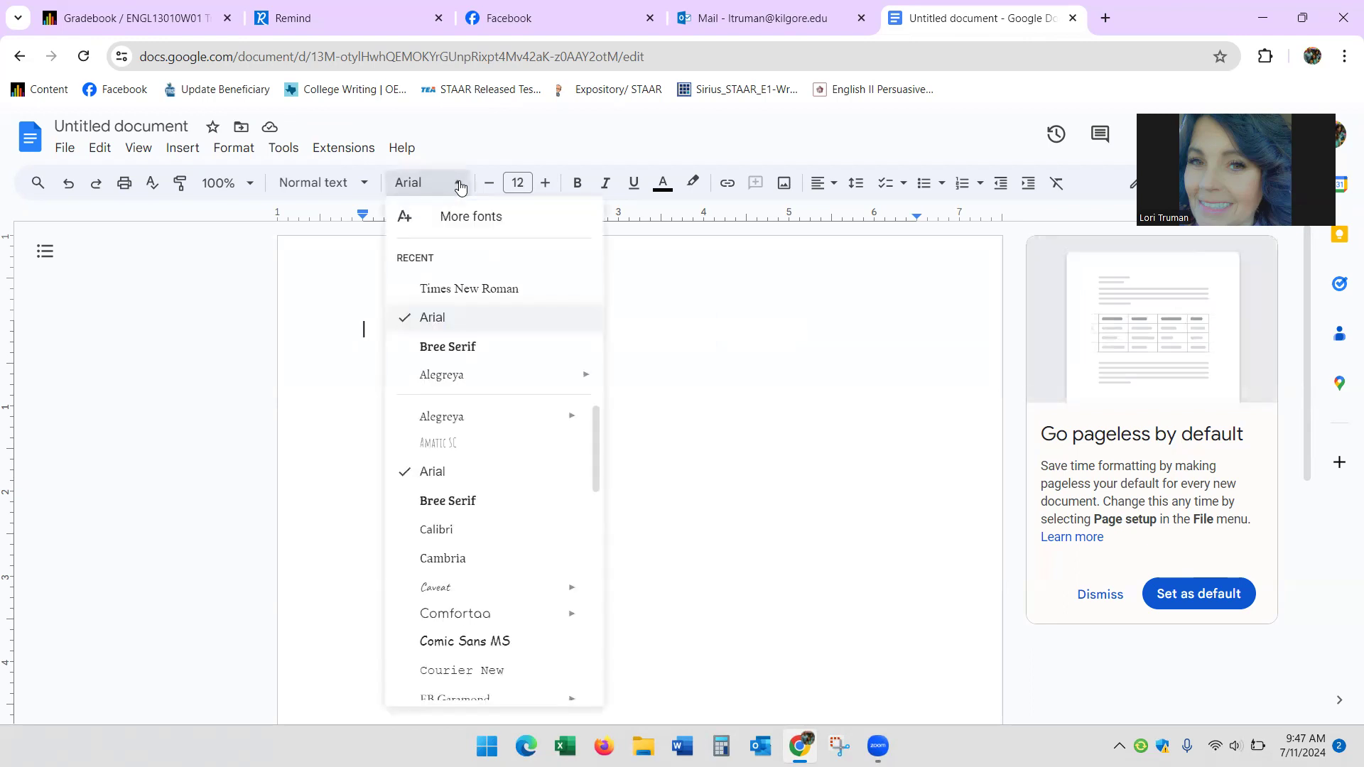
left_click(449, 287)
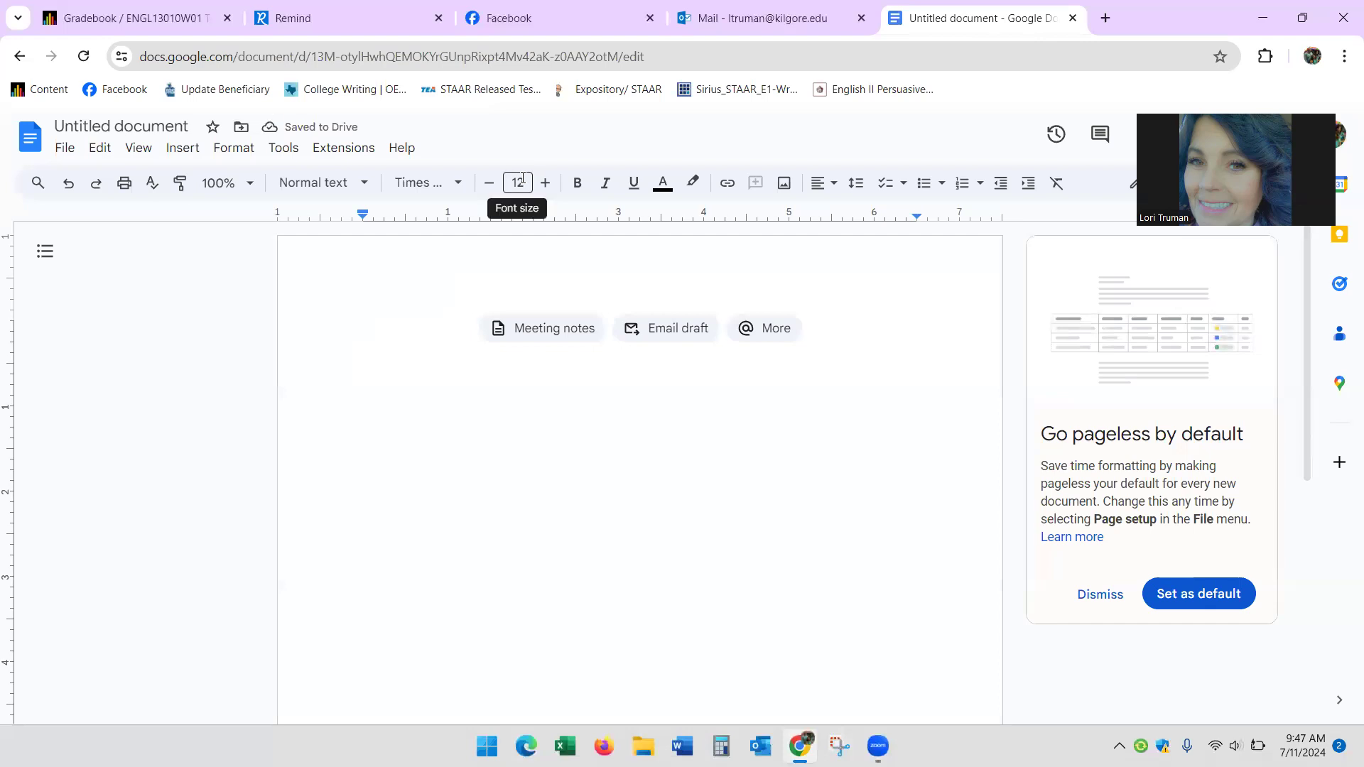
left_click(242, 152)
mouse_move(254, 274)
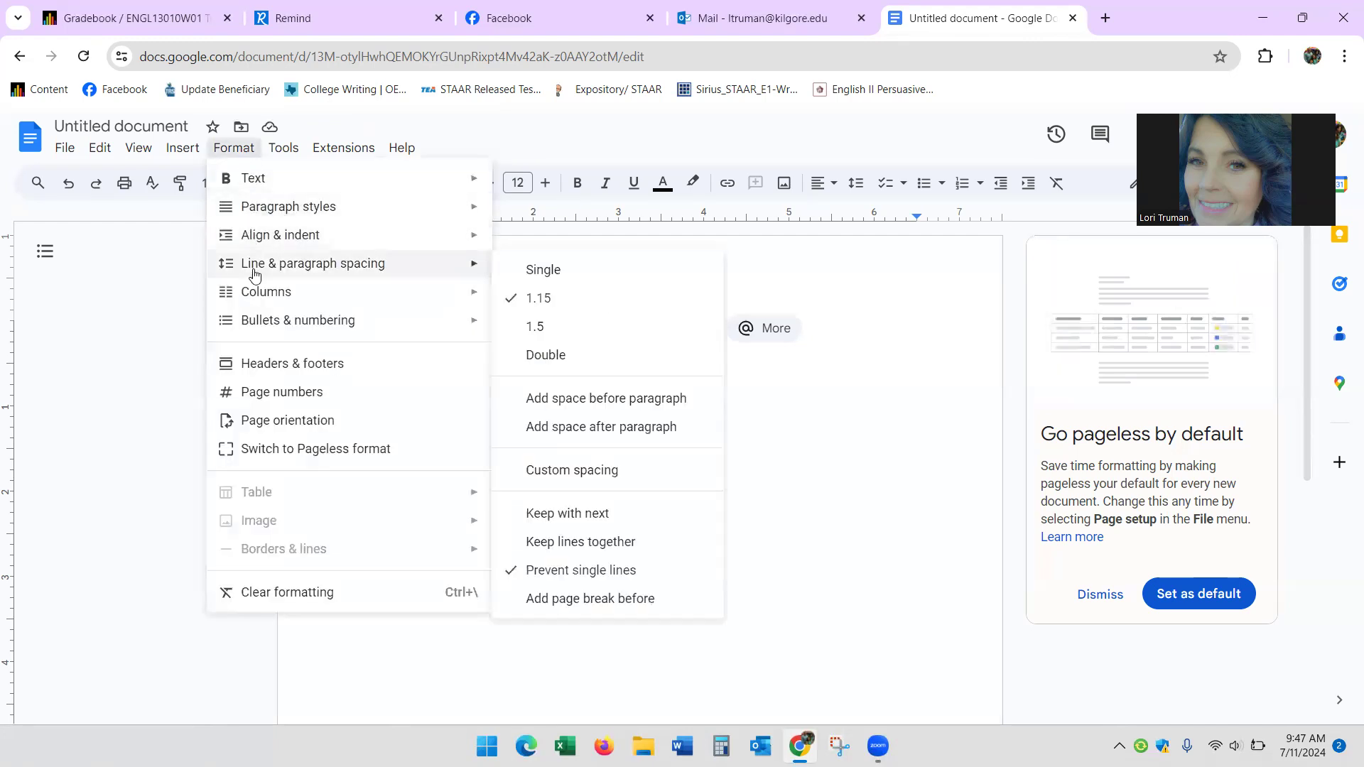
left_click(558, 354)
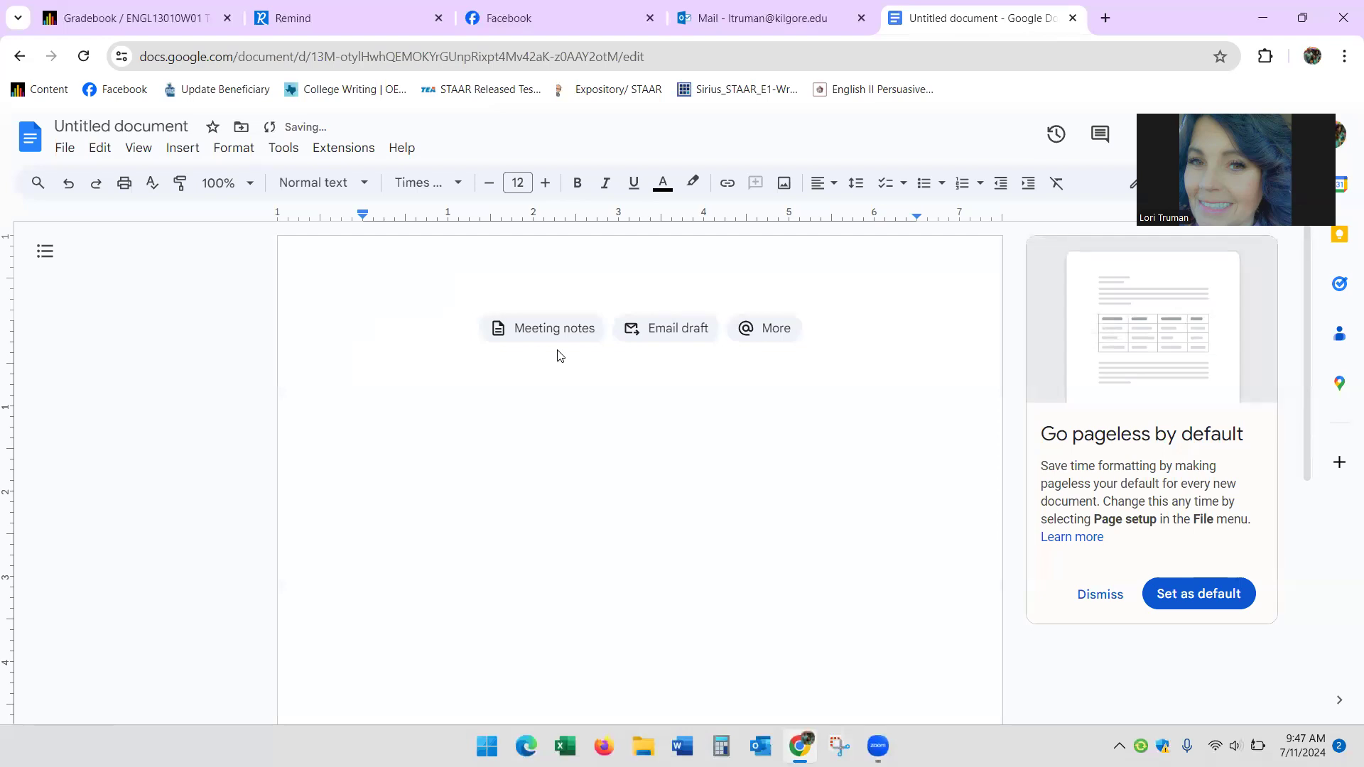
Add the centered title "Why Write" on the first line of the document
left_click(841, 186)
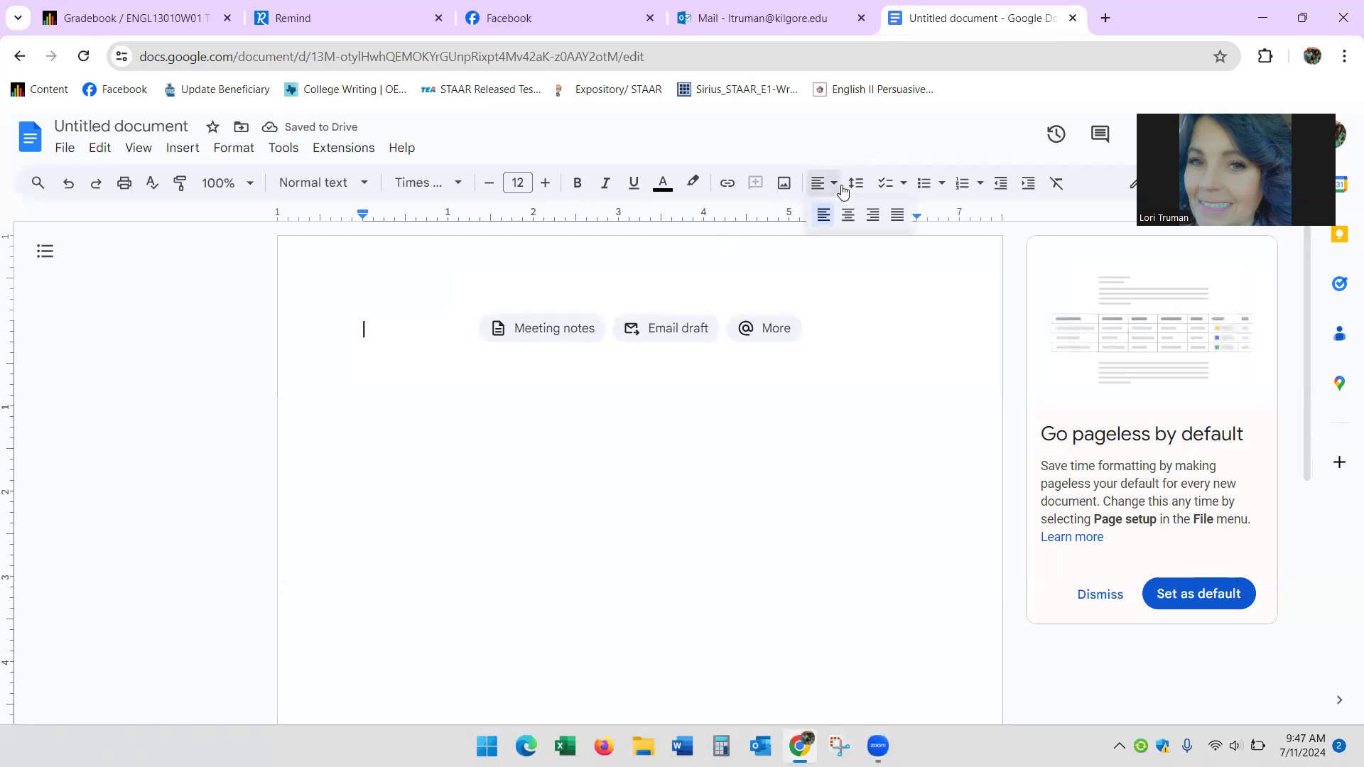
left_click(848, 214)
type("Why Write")
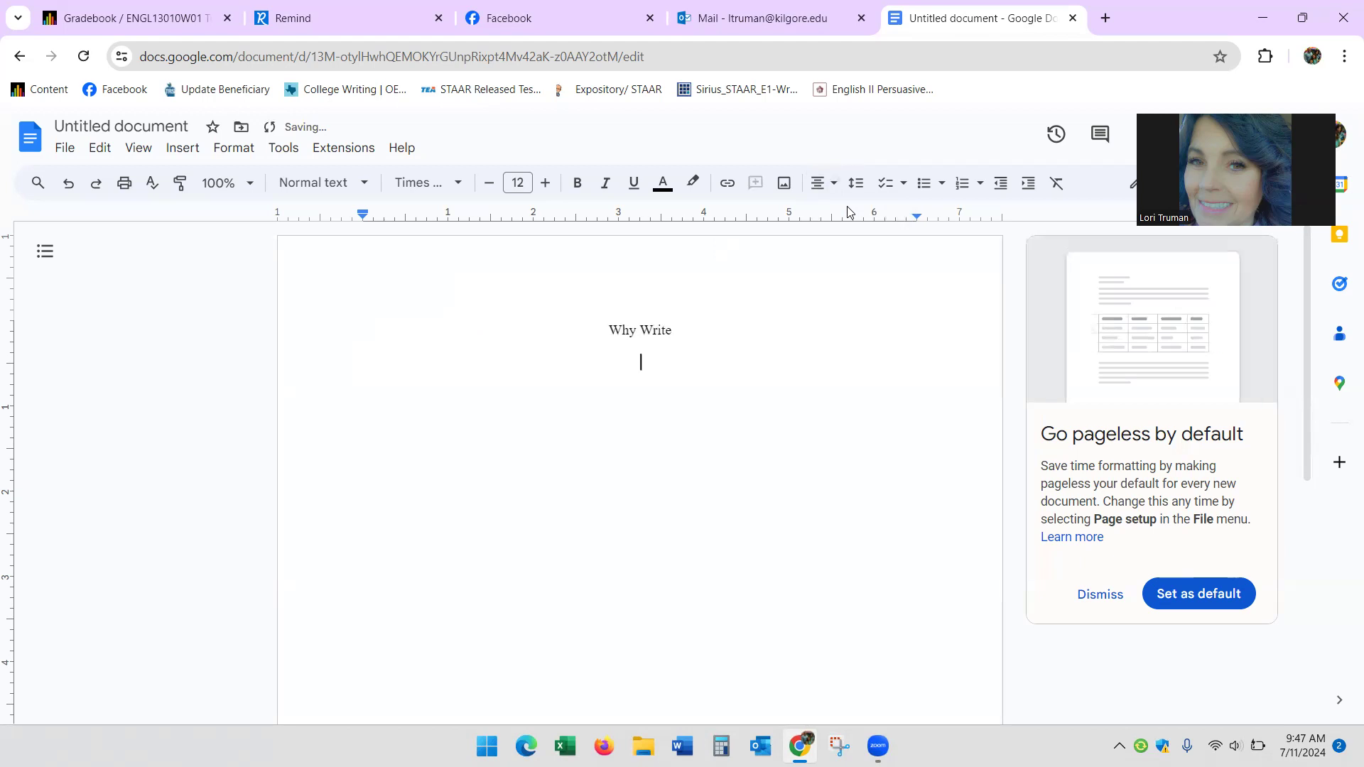
Left-align the line below the title and start a numbered list there
left_click(824, 185)
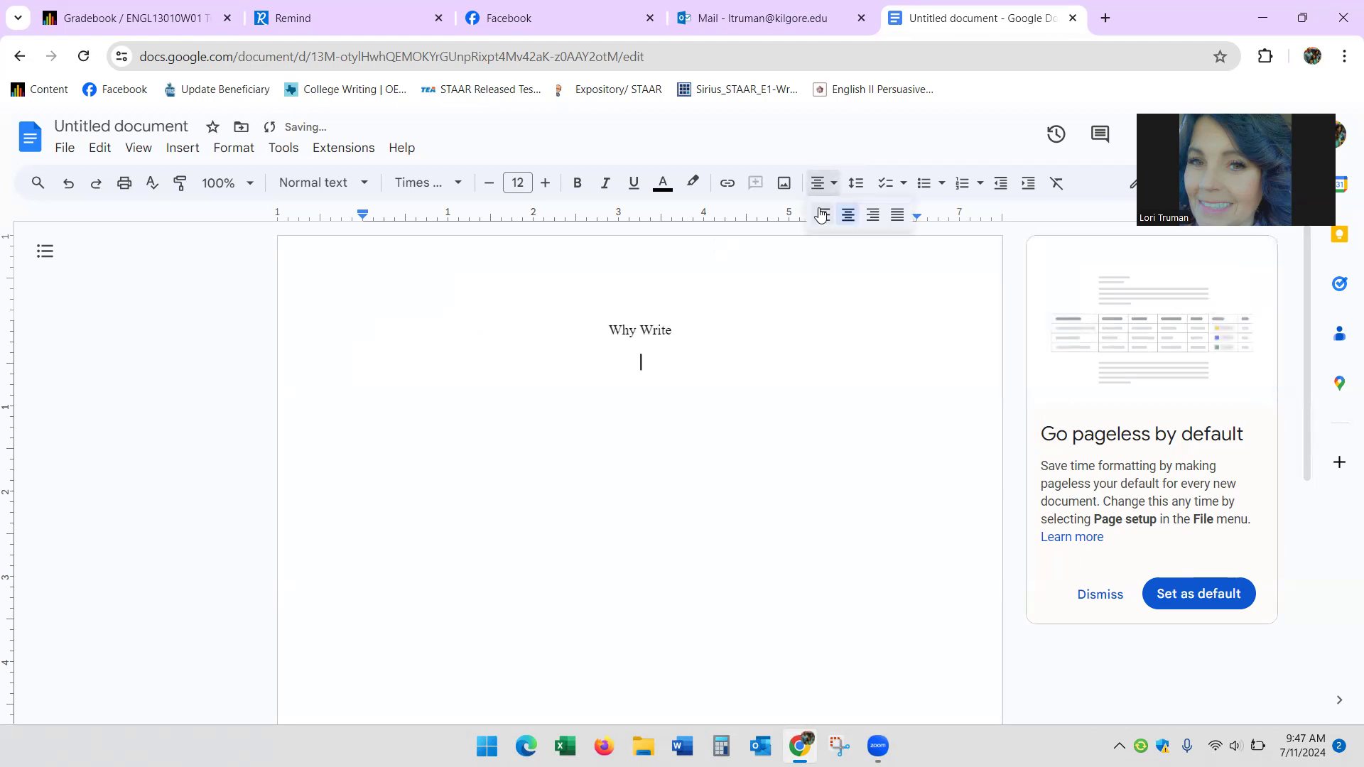
left_click(822, 214)
key("ctrl+shift+7")
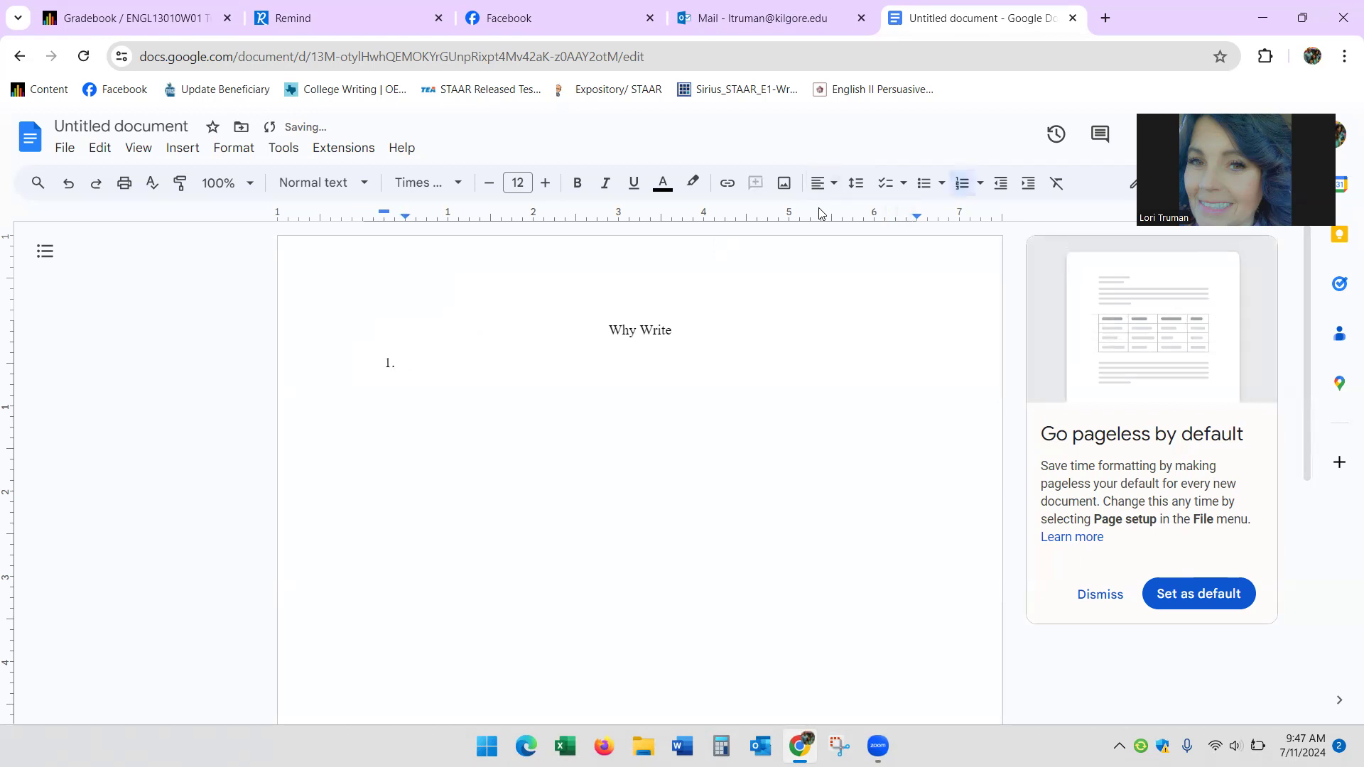
Begin list item 1 with the text "Answer the question here. As I am typing,"
type("Anser that qu")
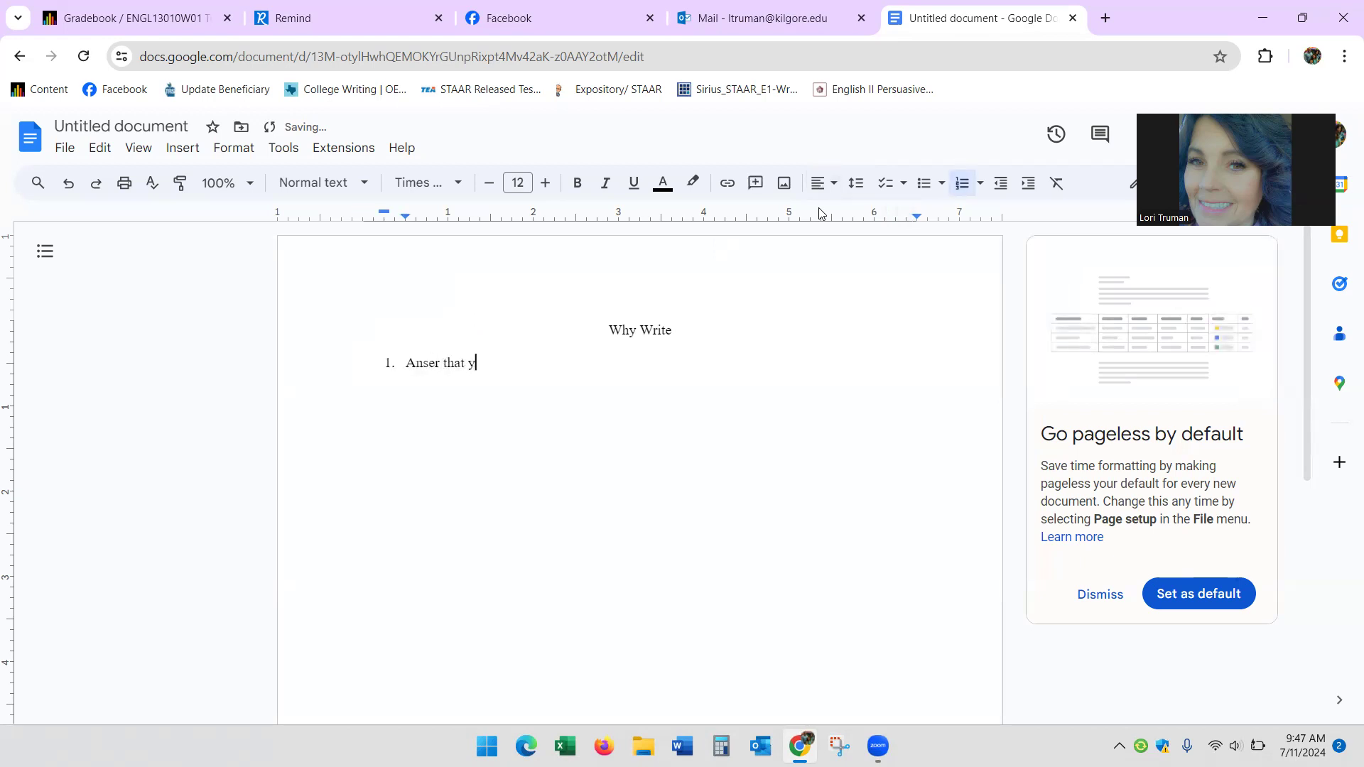
type("estion. As")
key("ctrl+BackSpace")
key("ctrl+BackSpace")
key("ctrl+BackSpace")
key("ctrl+BackSpace")
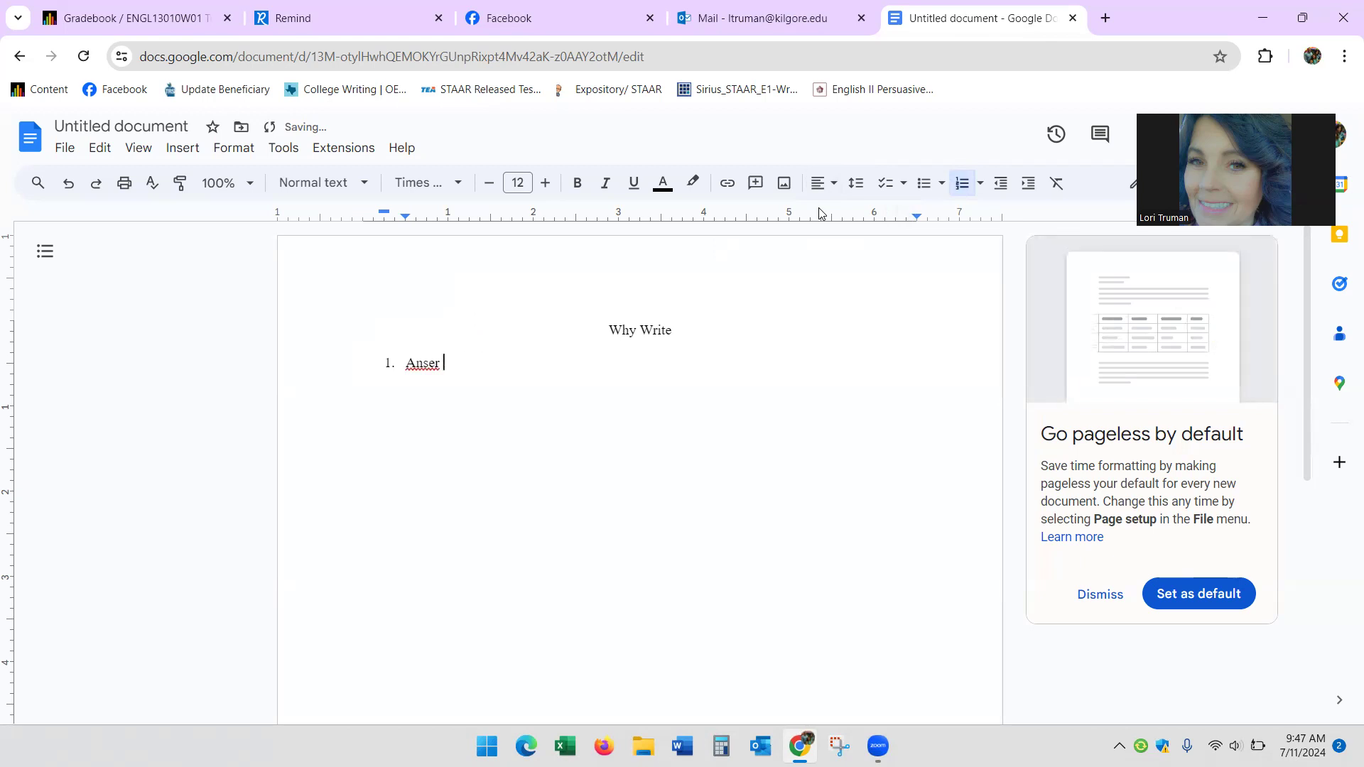
key("BackSpace")
key("BackSpace")
type("wer the qu")
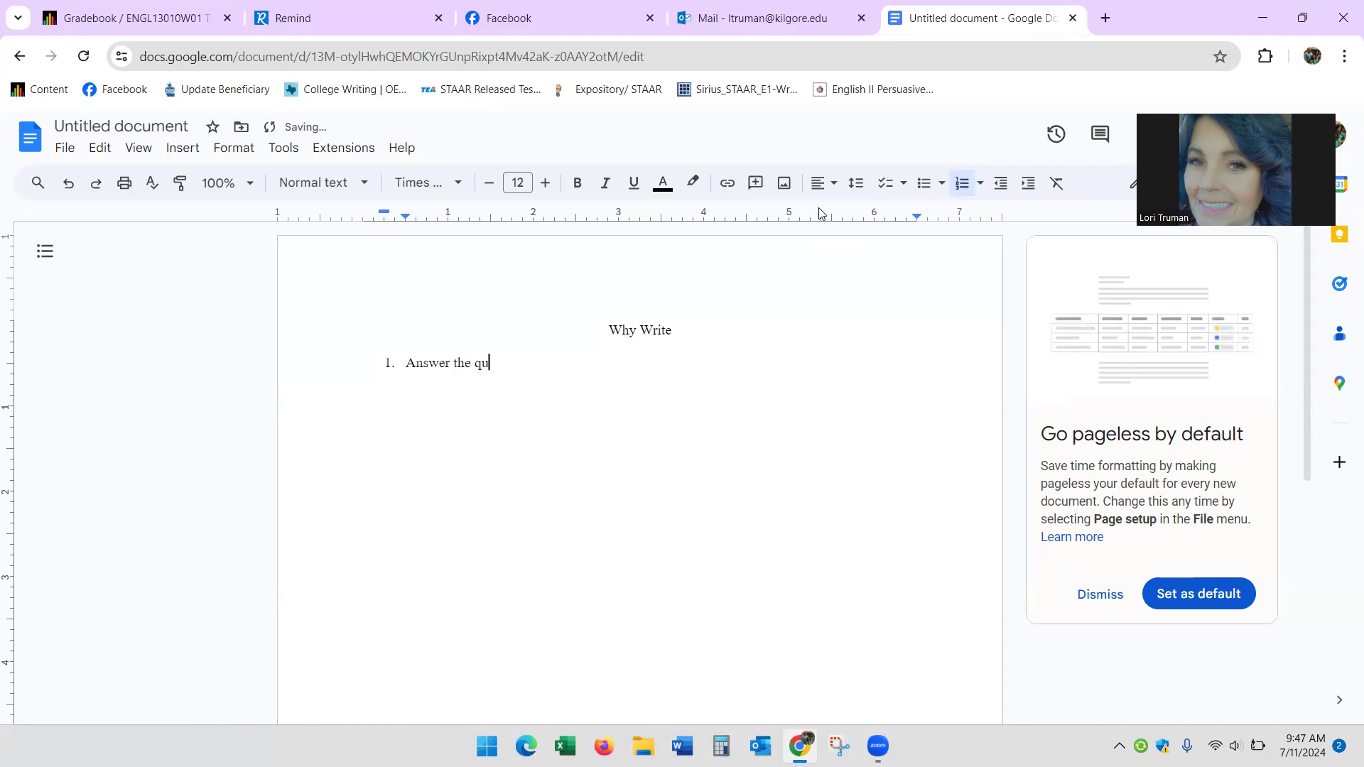
type("estion here.  As I am typing, ")
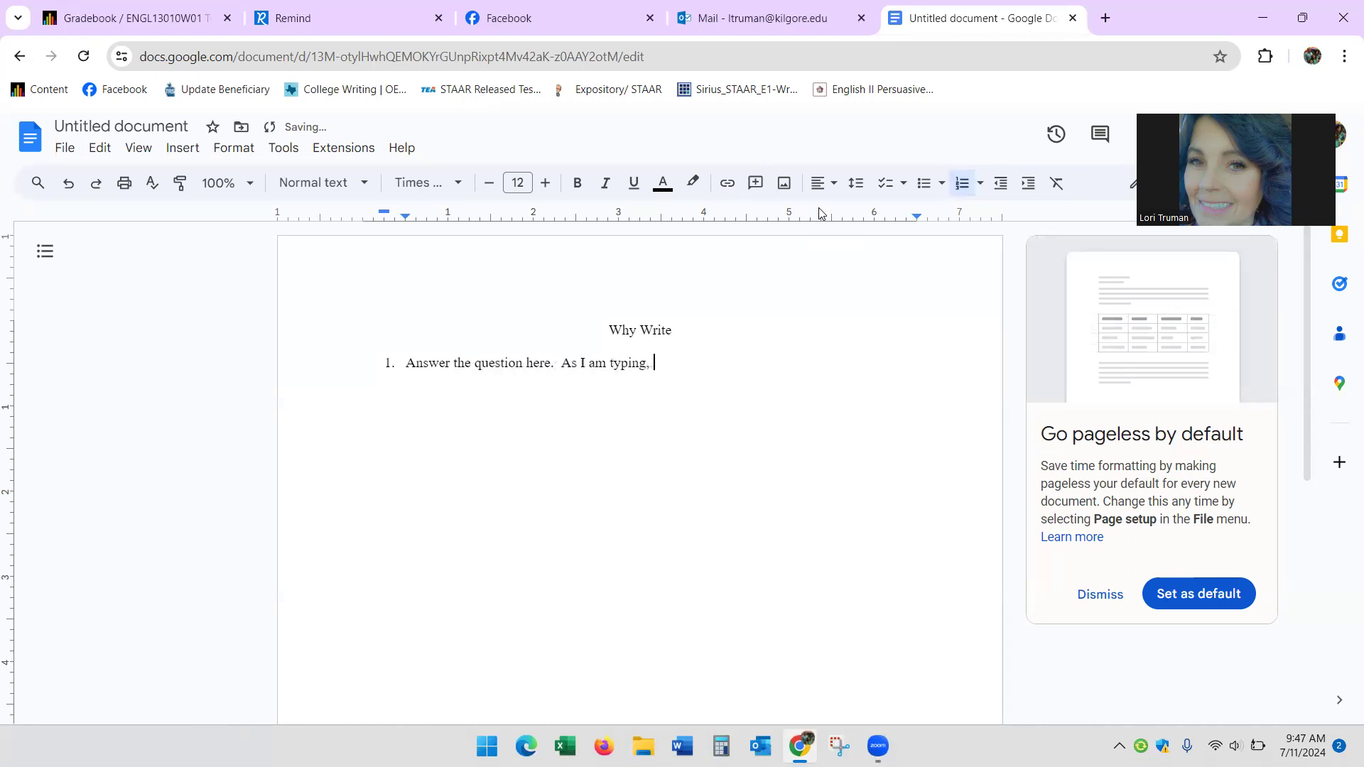
Finish item 1 with "when I get to the end of the first line, you will see that it double-spaces." and start item 2
type("when I get")
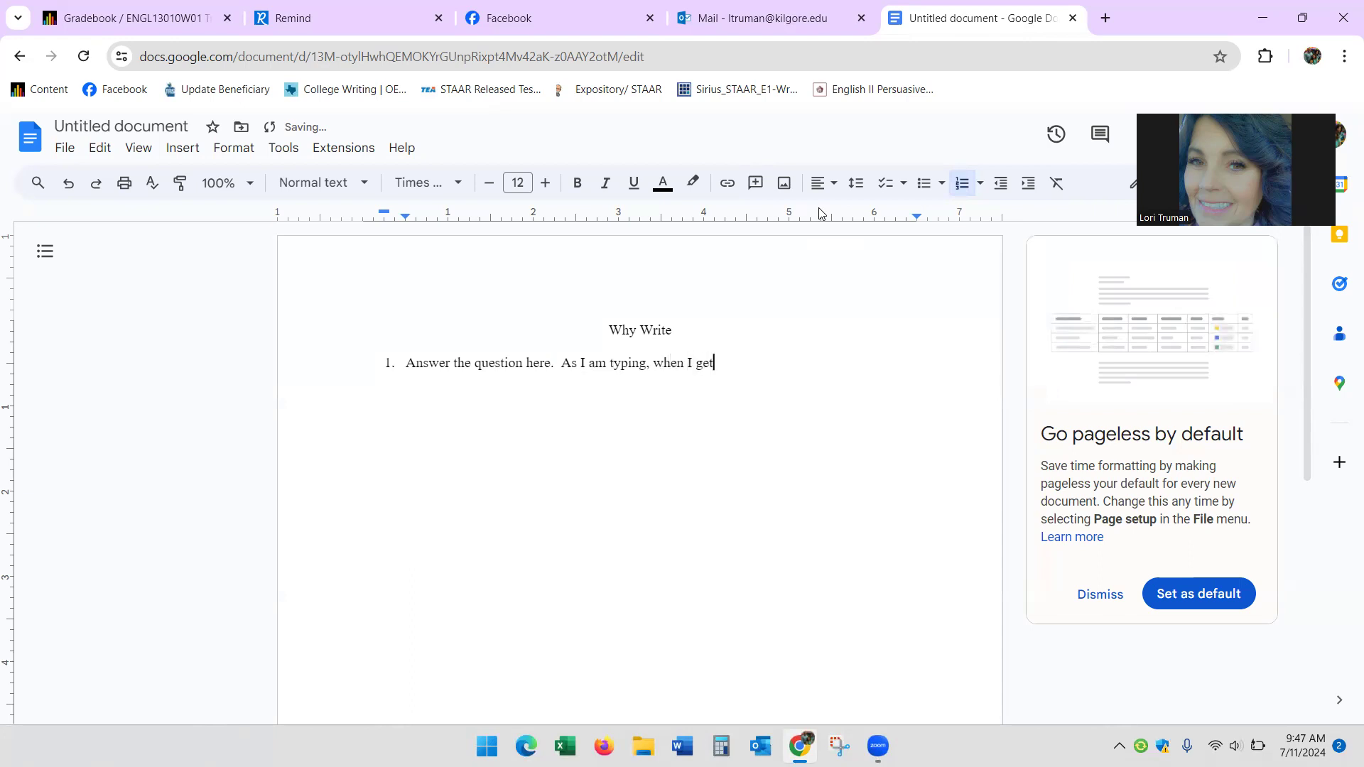
type(" to the end of ")
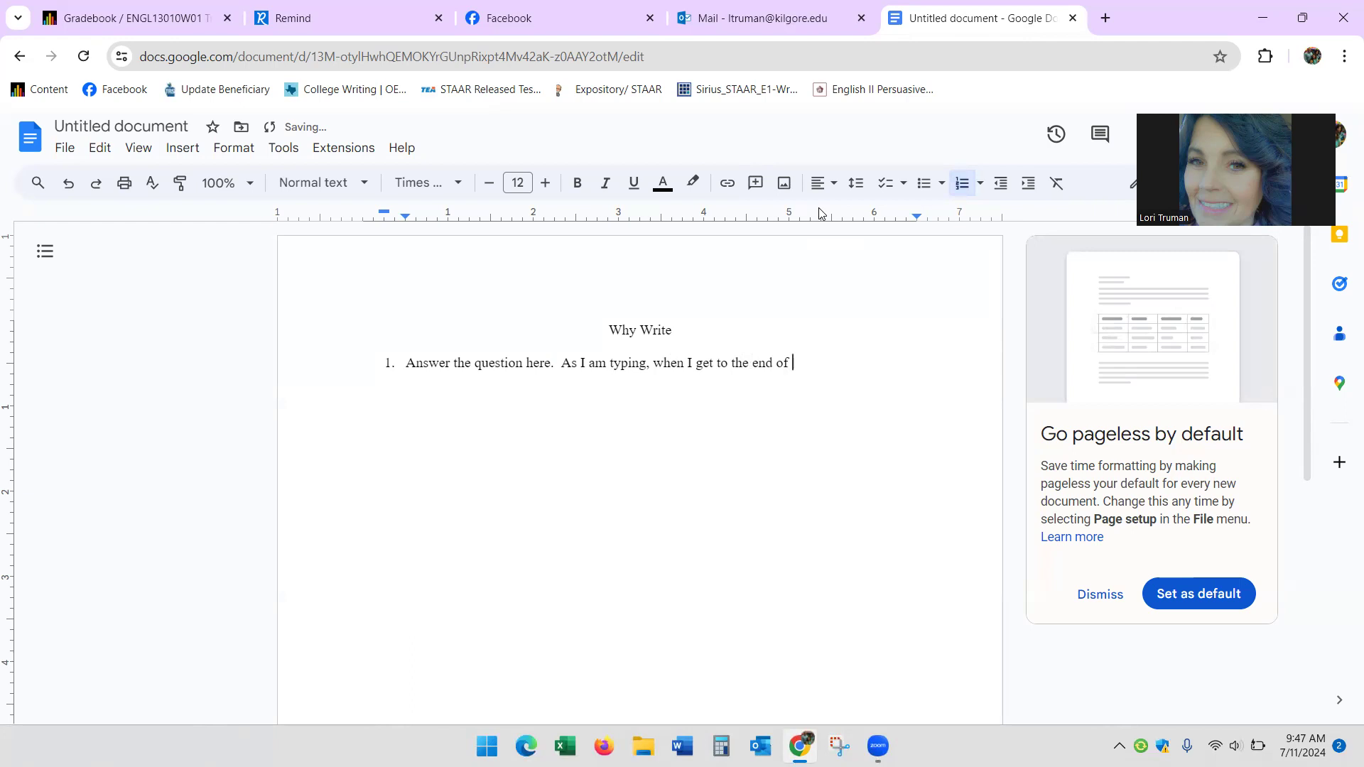
type("the first line, you")
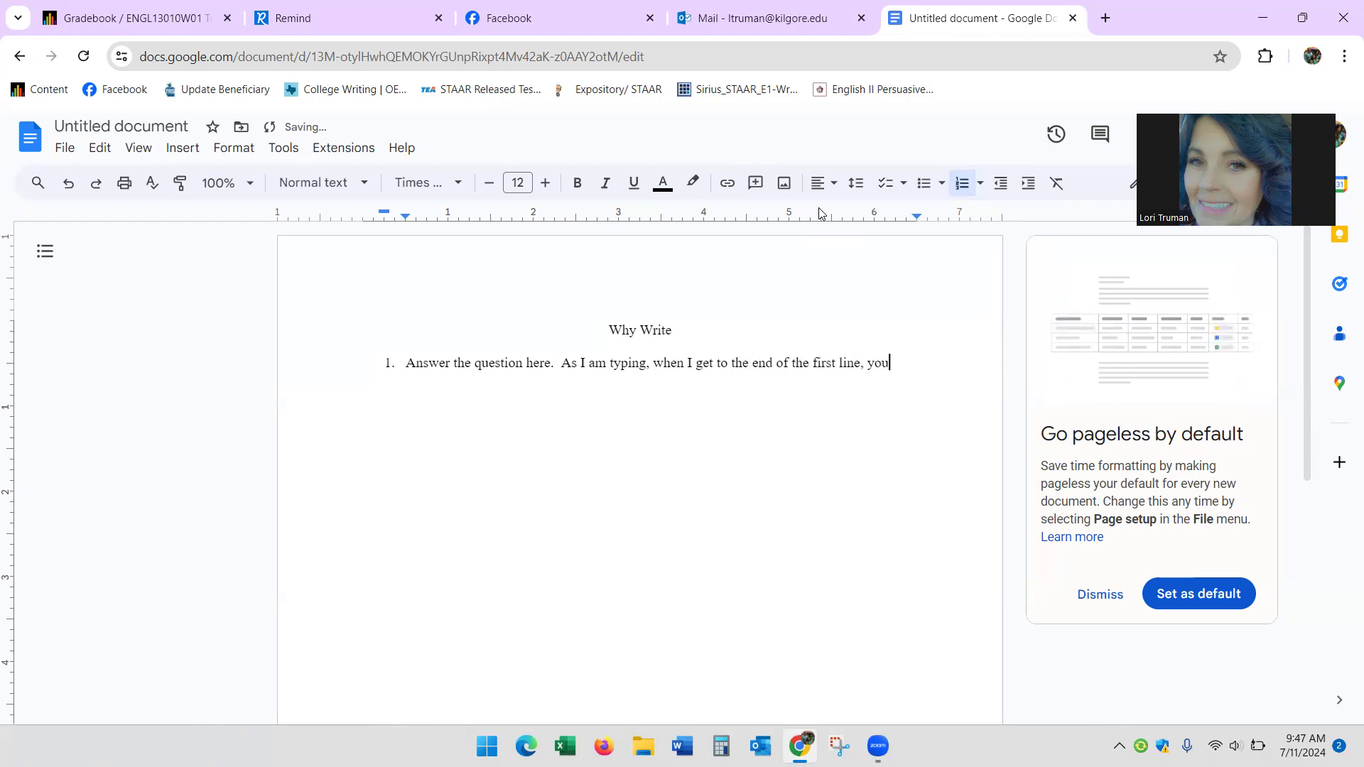
type(" will see that it double-spaces.")
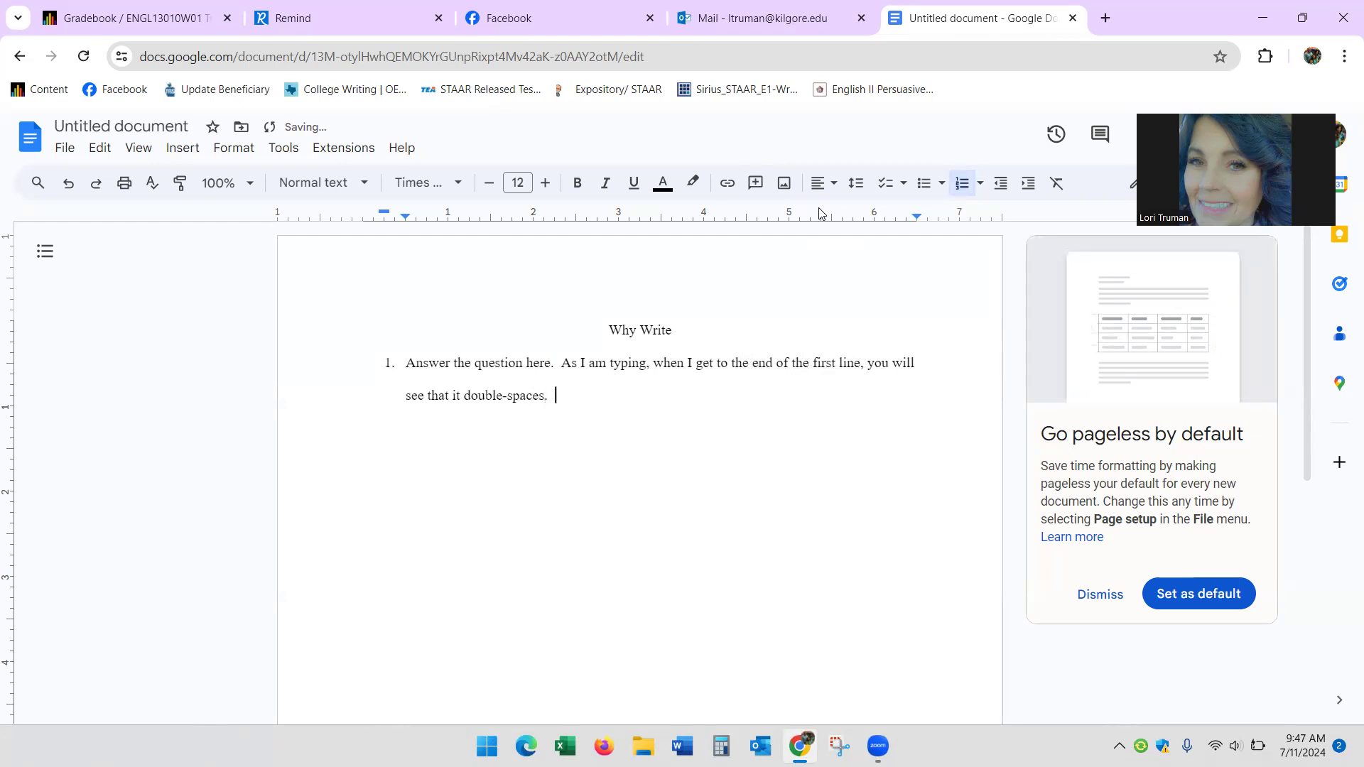
key("Return")
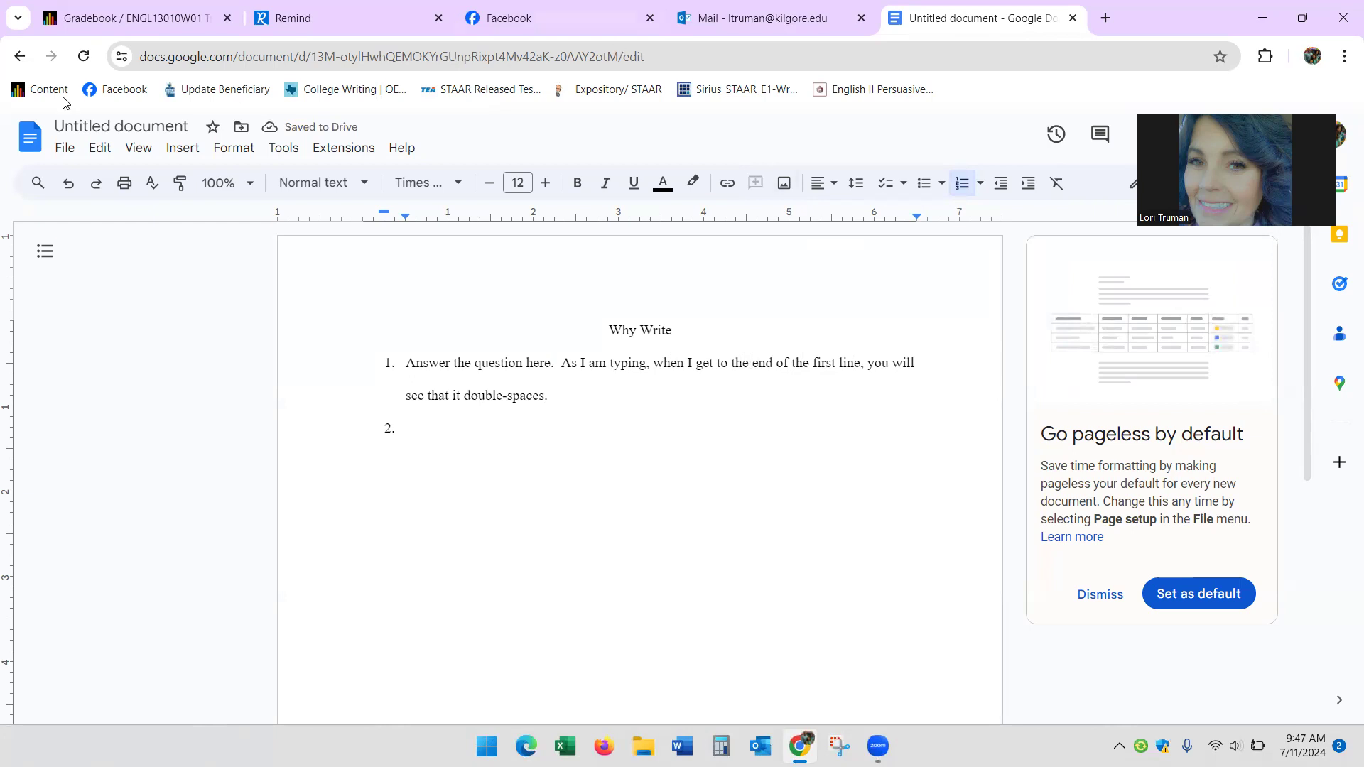
Rename the document to the student's last name followed by "- Completed Why Write"
left_click(86, 127)
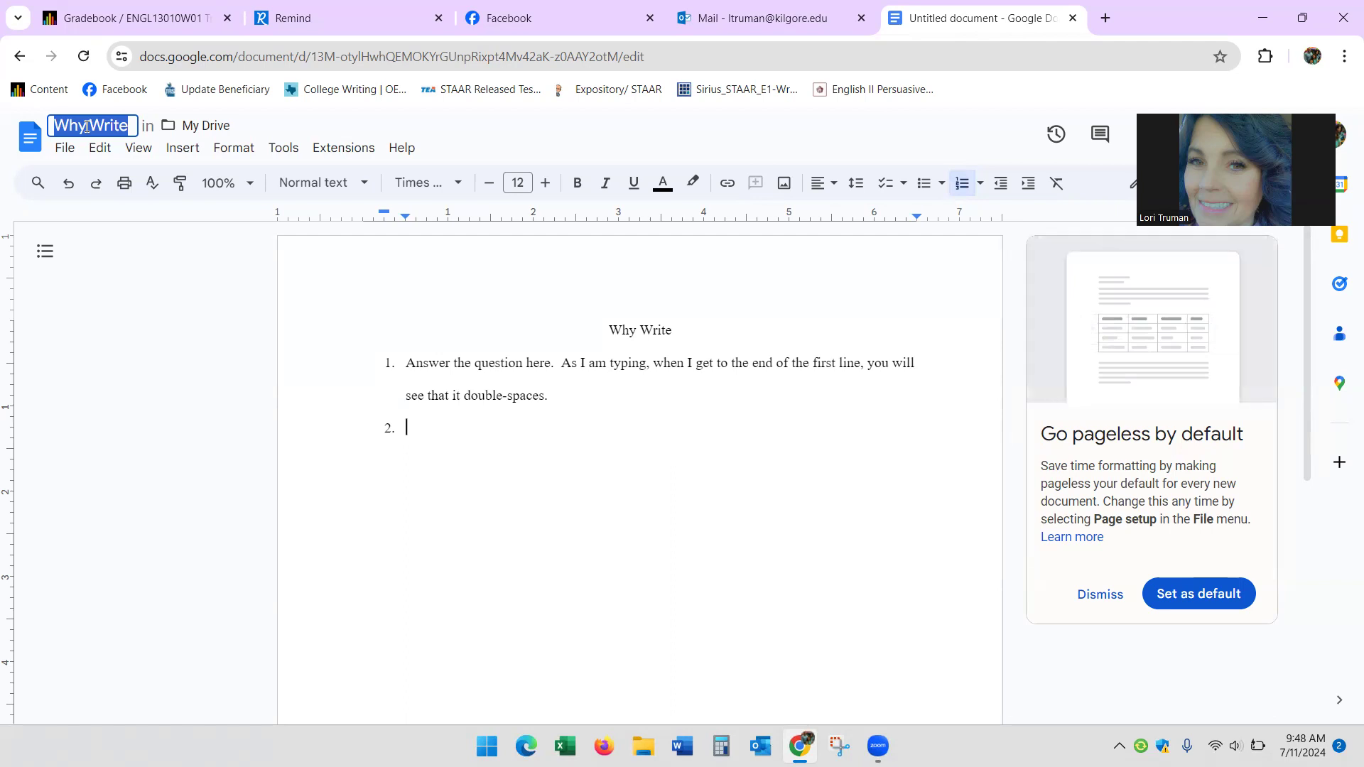
type("V")
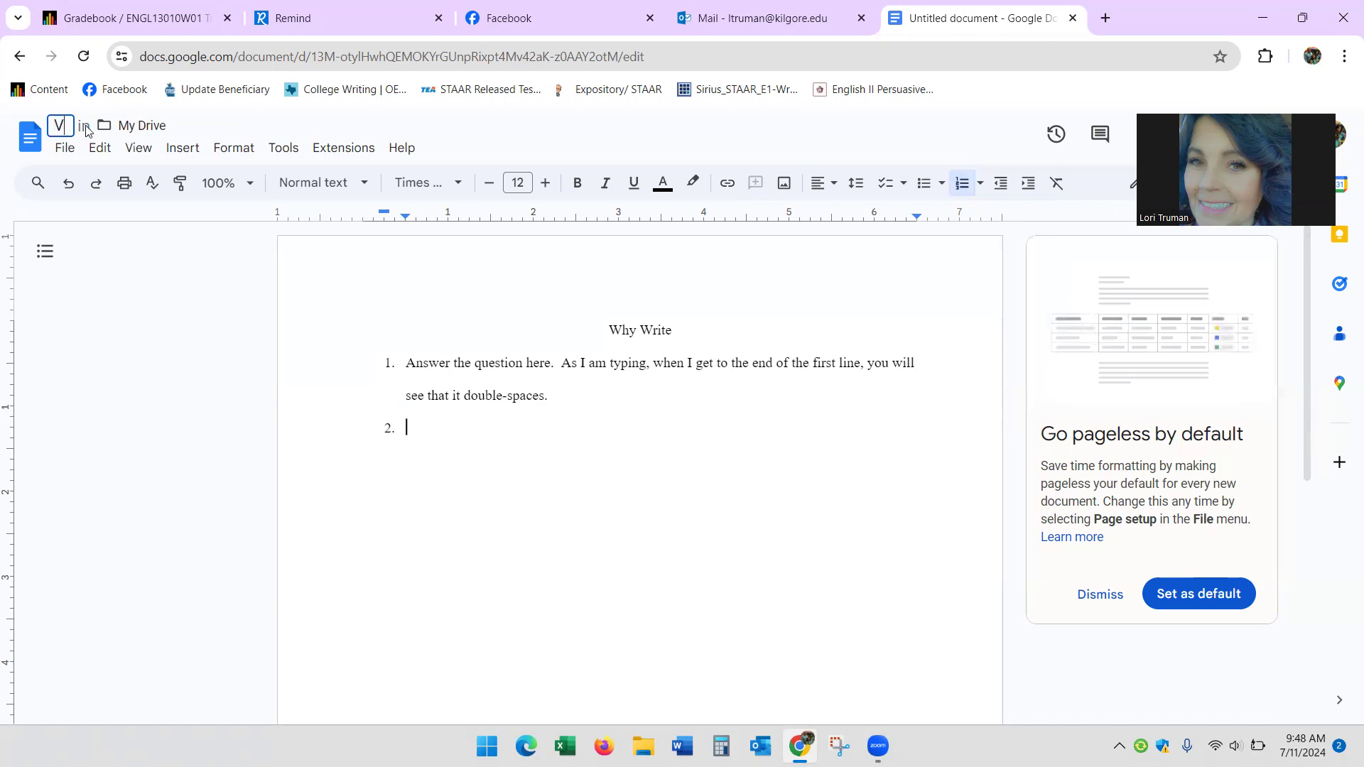
type("owell ")
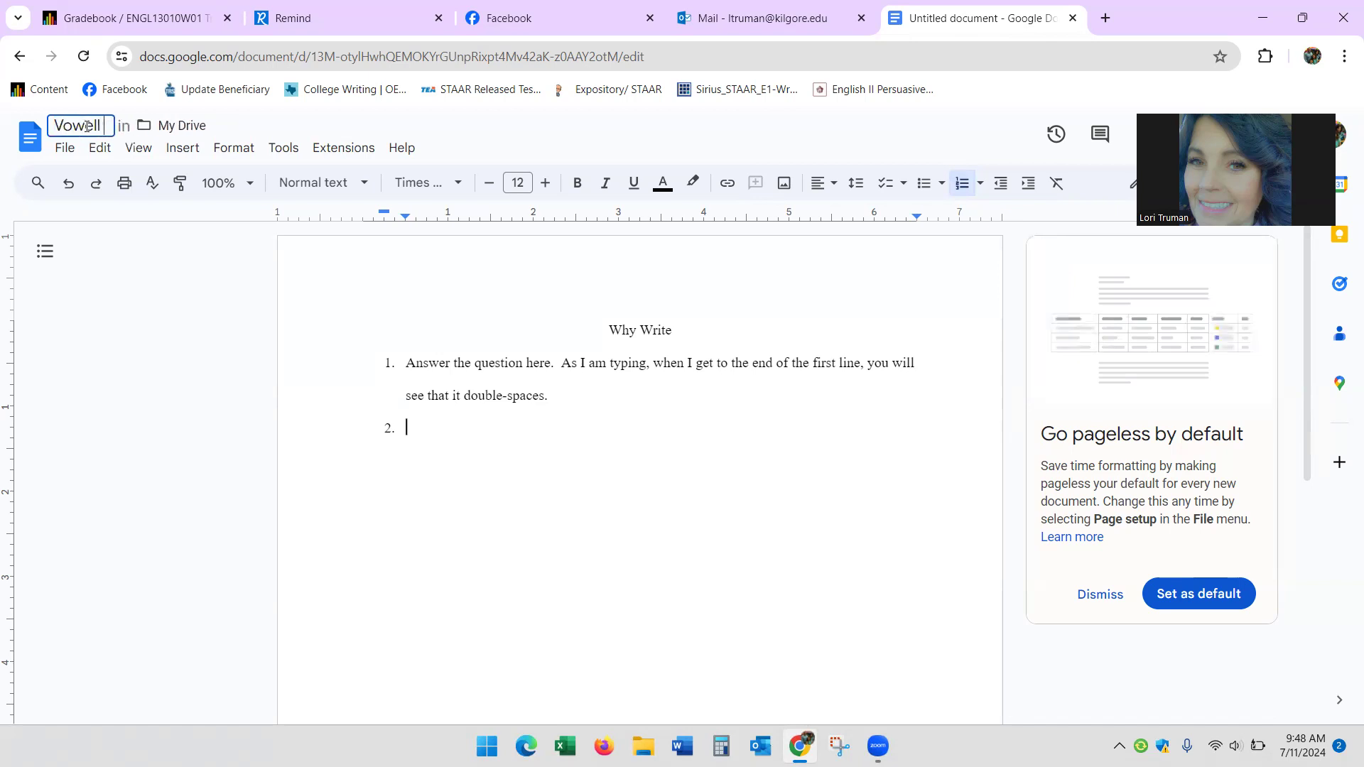
type("- Completed Why Write")
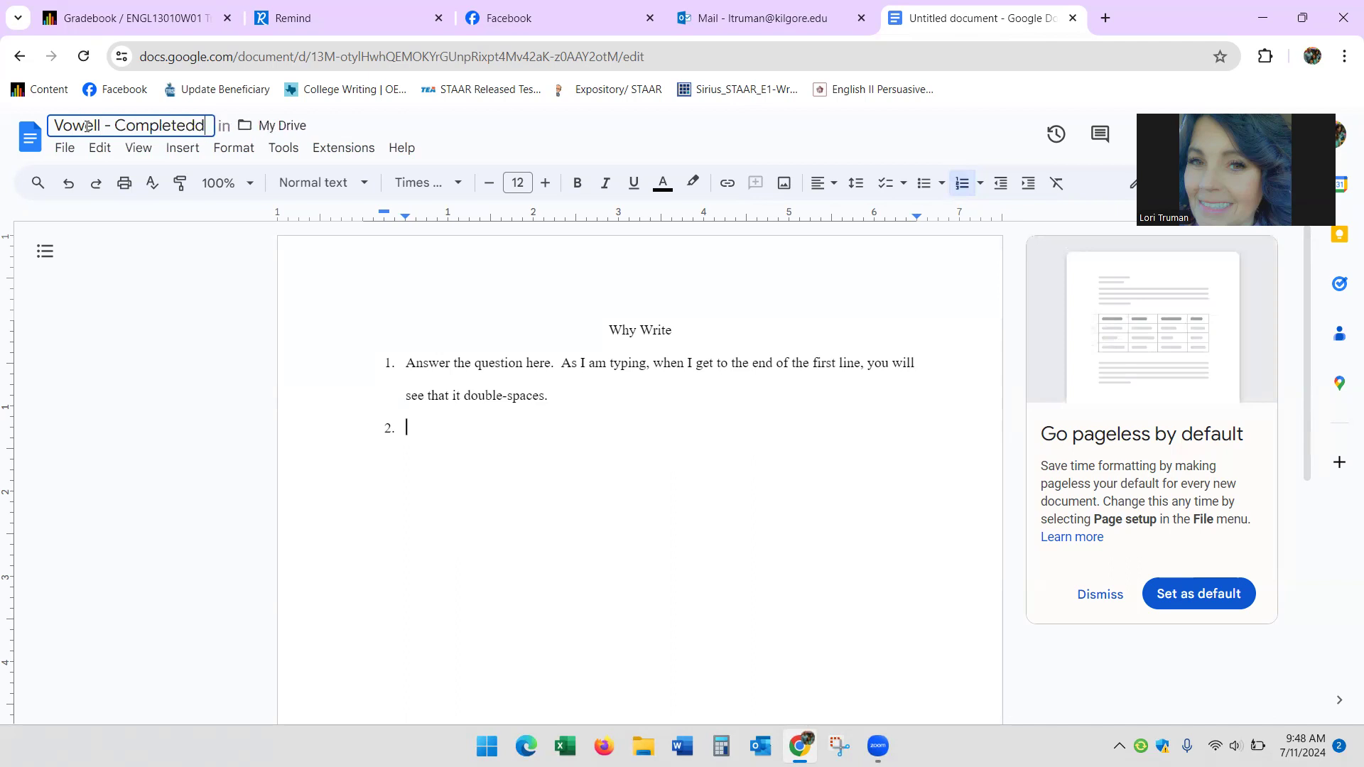
key("Return")
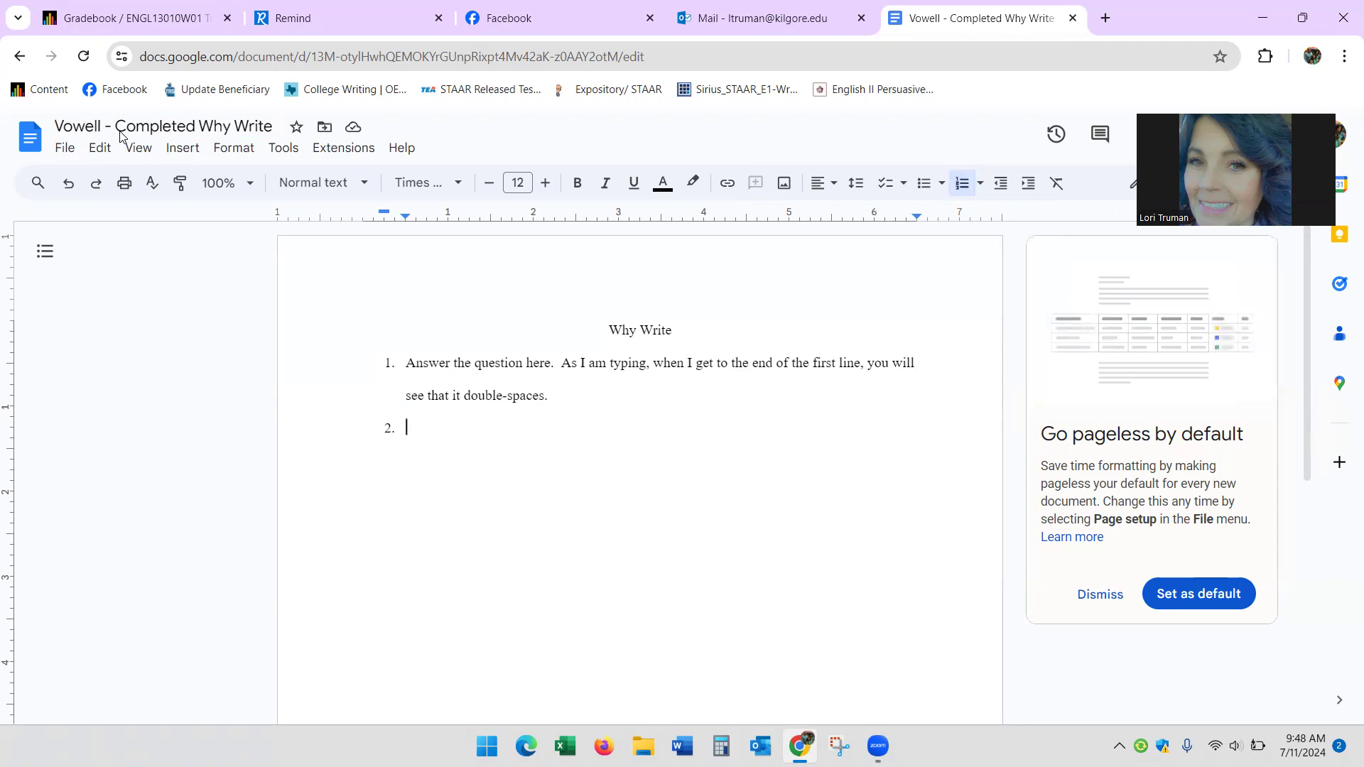
Download the renamed document as a PDF Document (.pdf)
left_click(61, 156)
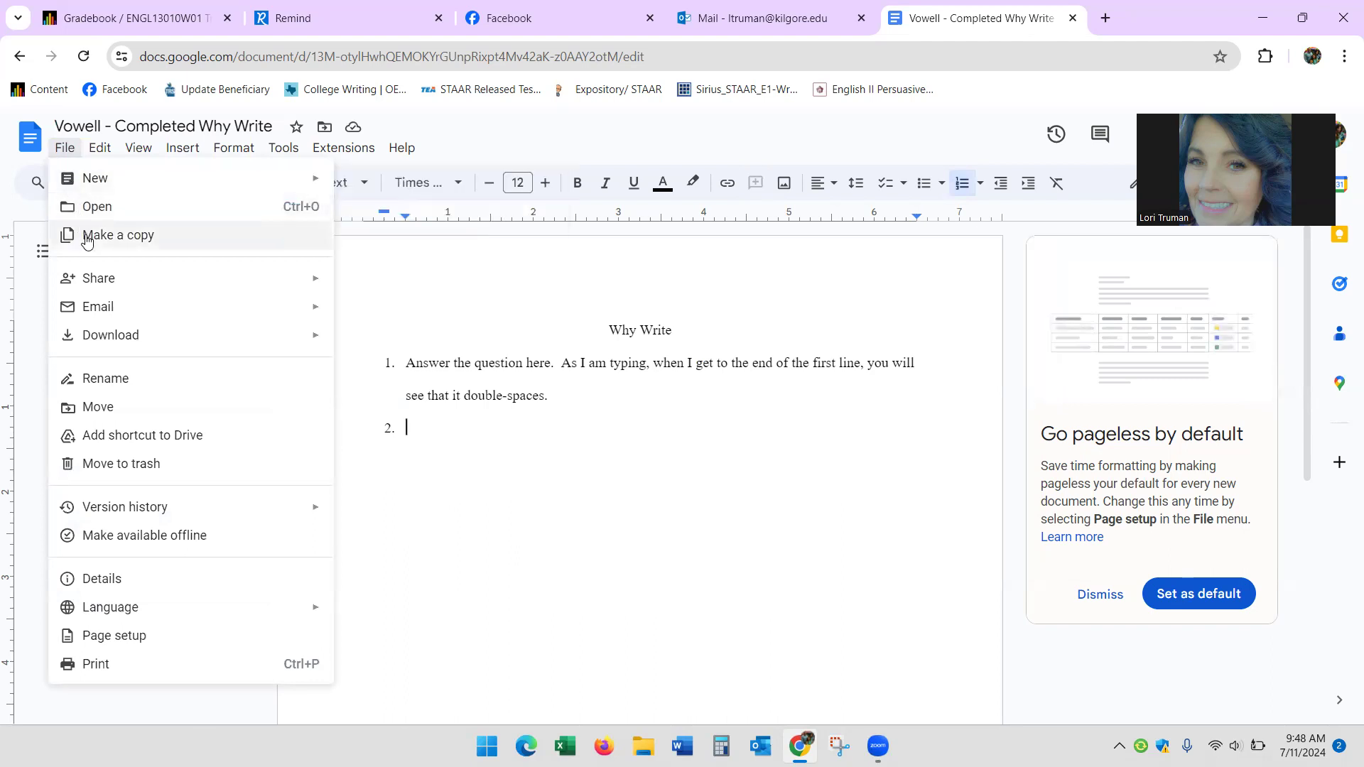
mouse_move(91, 286)
mouse_move(100, 336)
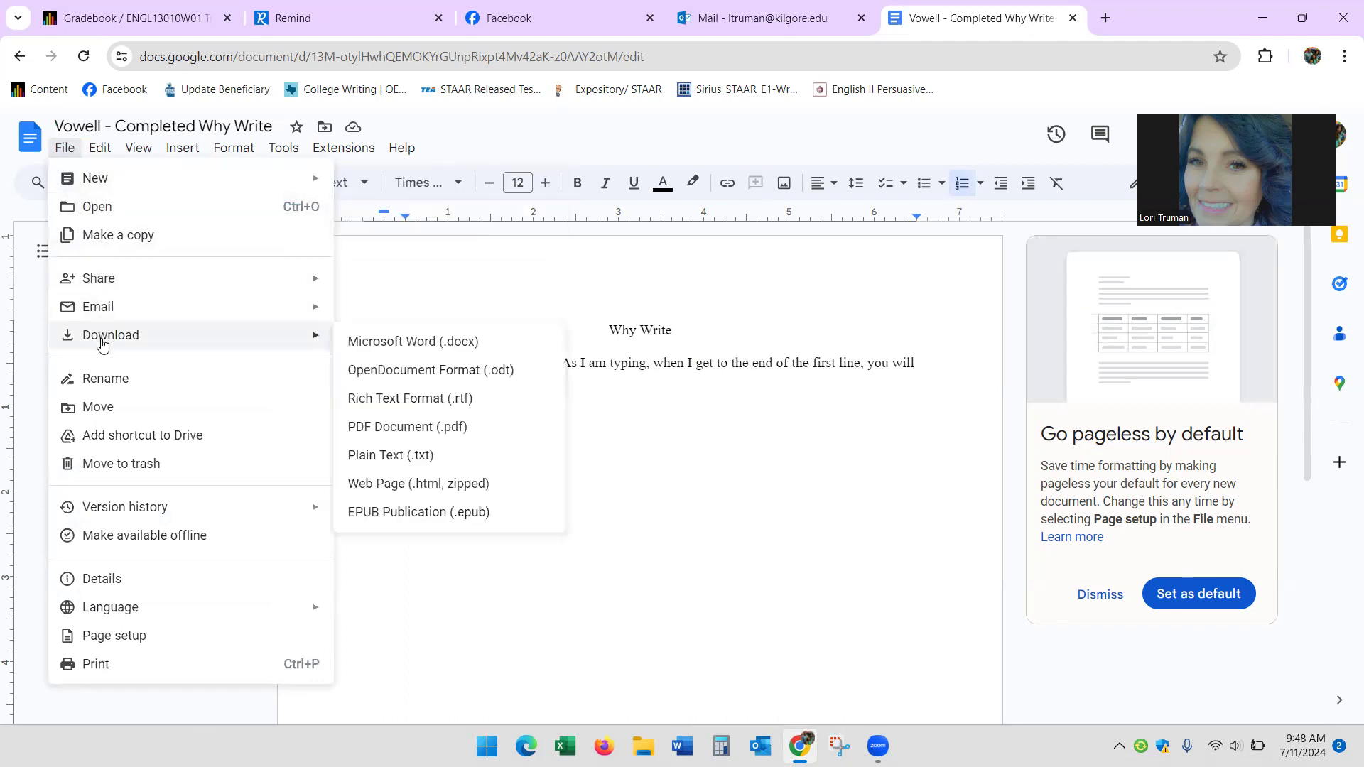
left_click(421, 426)
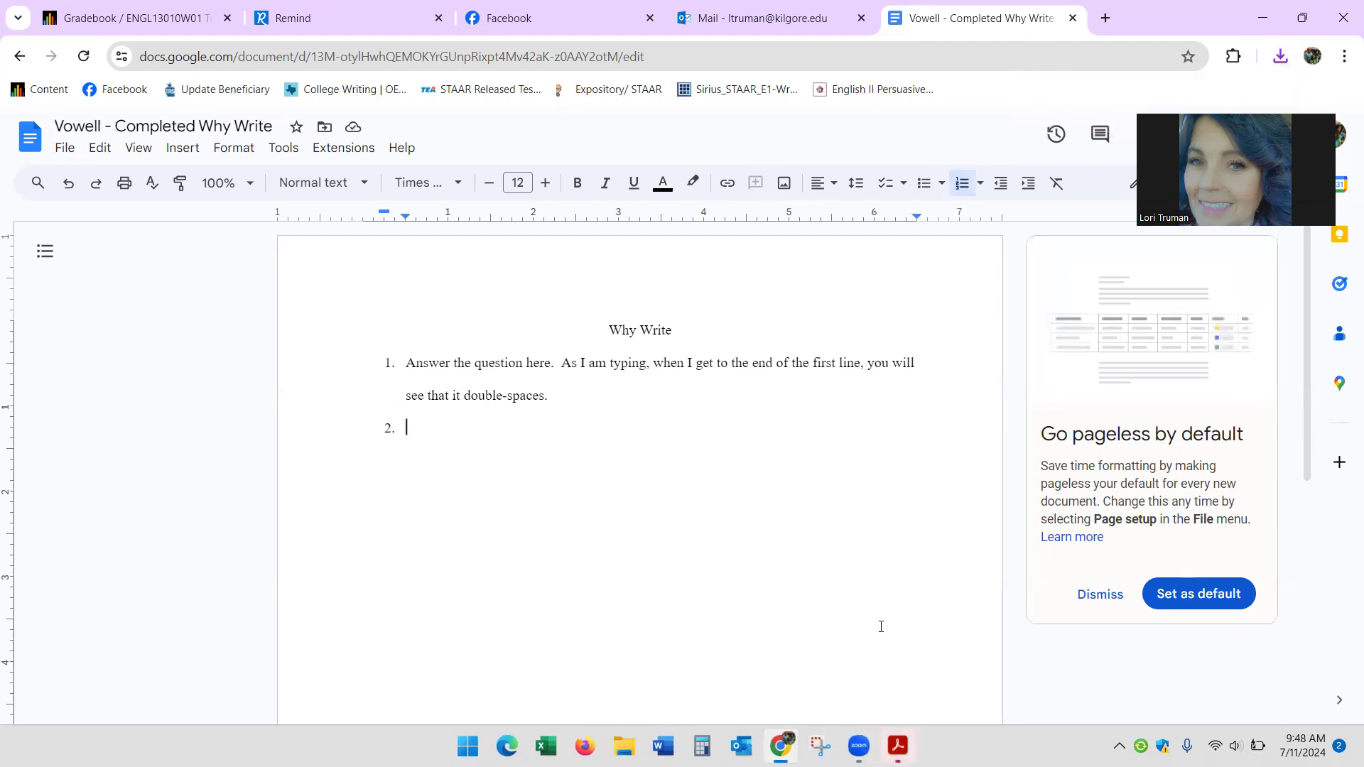
Switch to Adobe Acrobat and save the downloaded PDF in the English 1301 folder within Documents
left_click(908, 748)
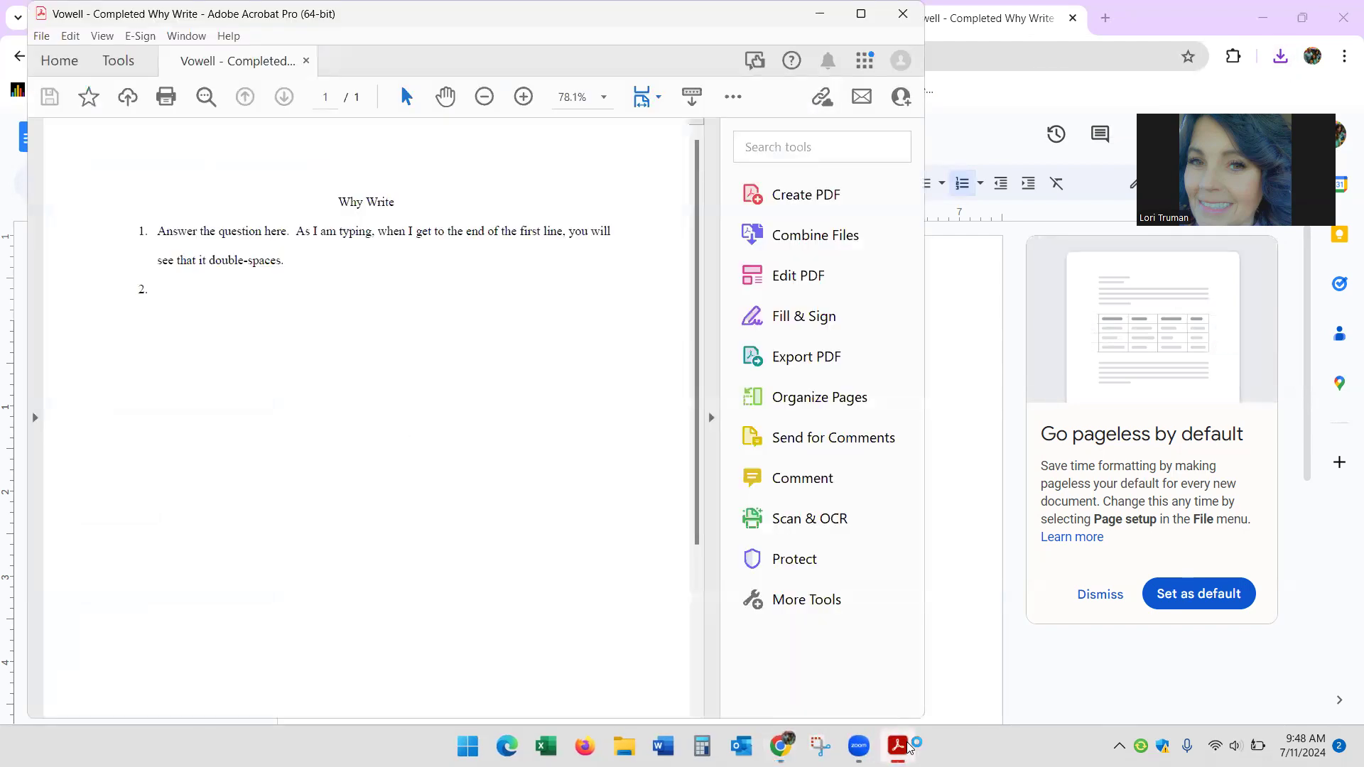
left_click(43, 41)
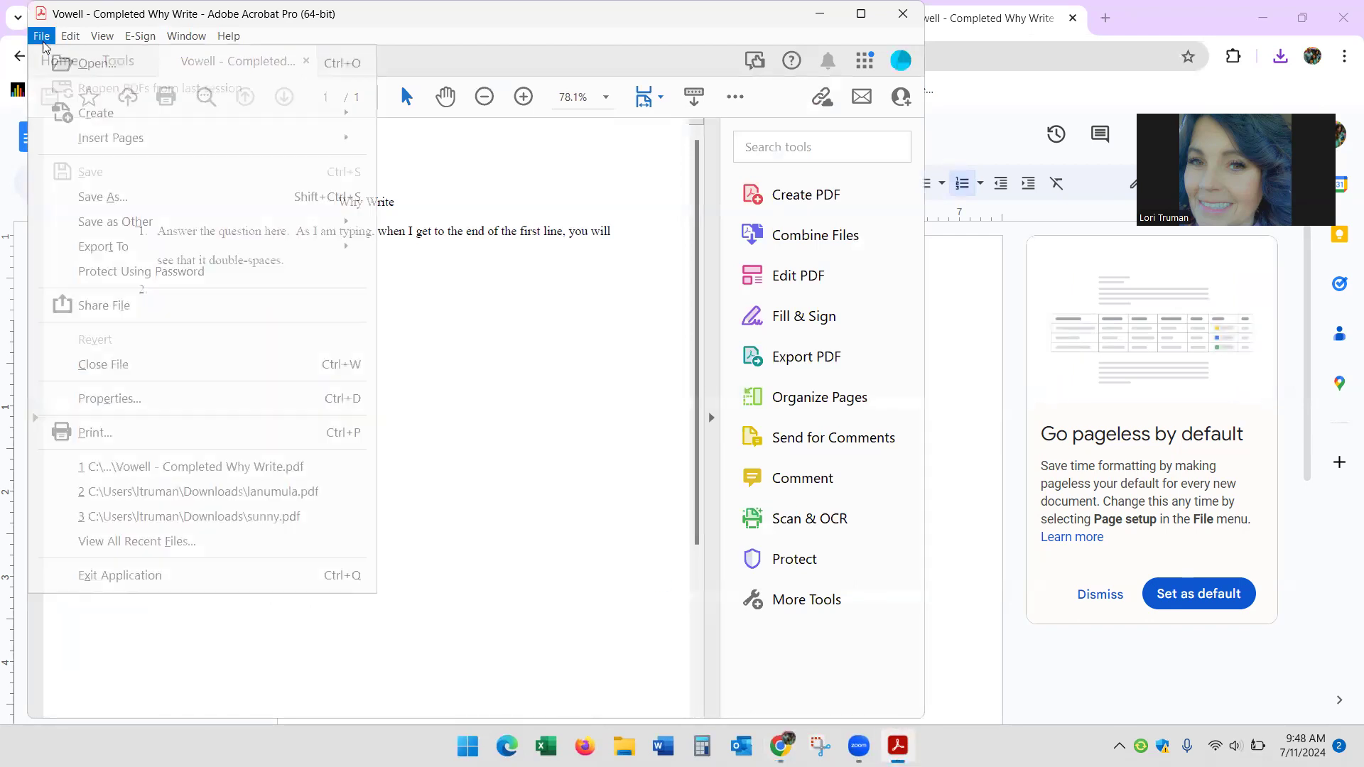
left_click(83, 192)
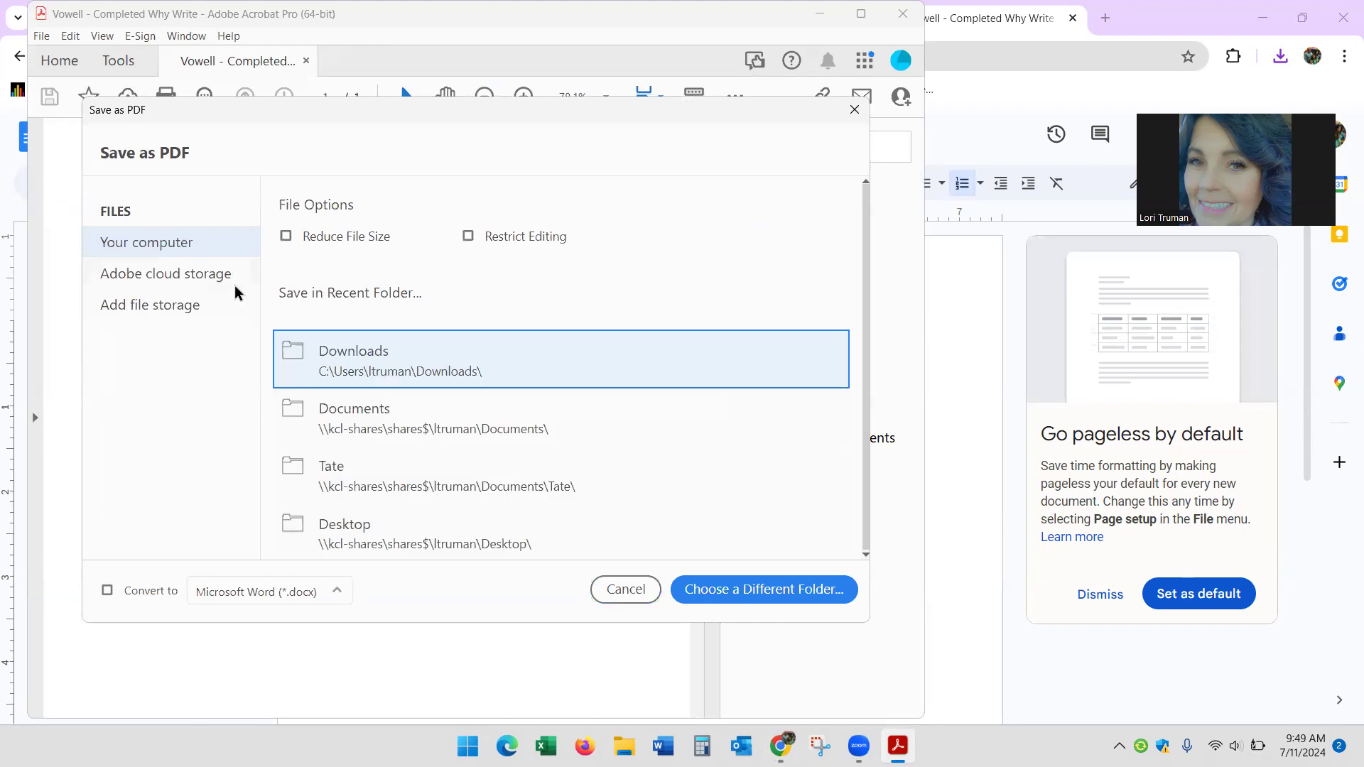
left_click(345, 409)
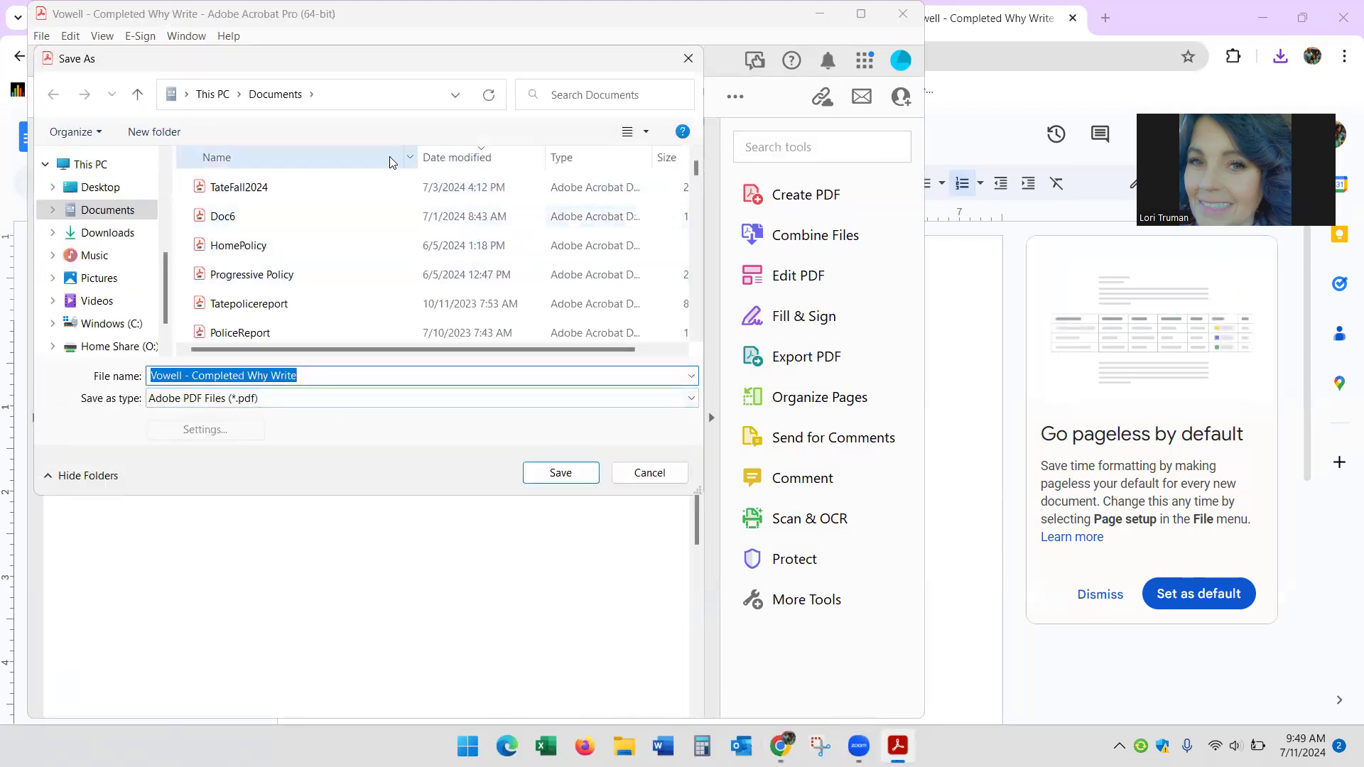
left_click(697, 337)
left_click(697, 337)
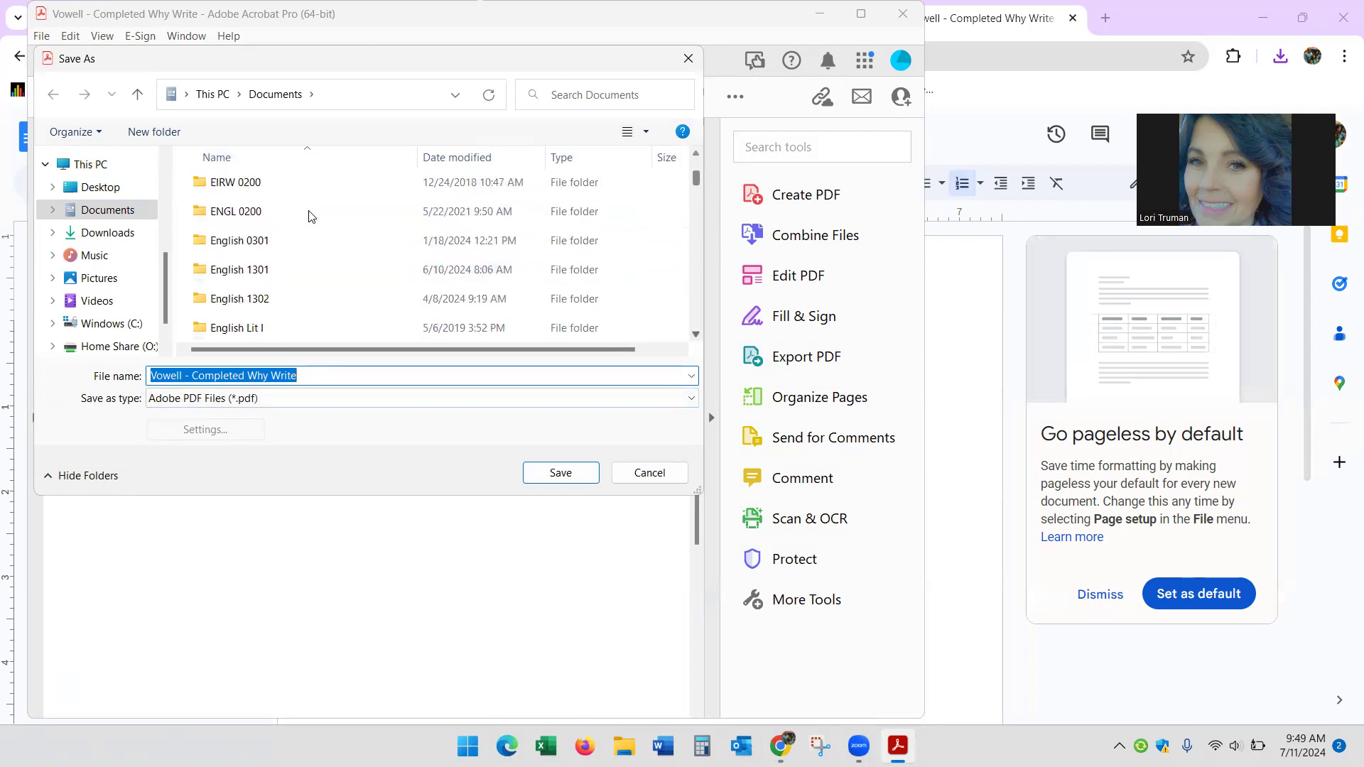
double_click(280, 269)
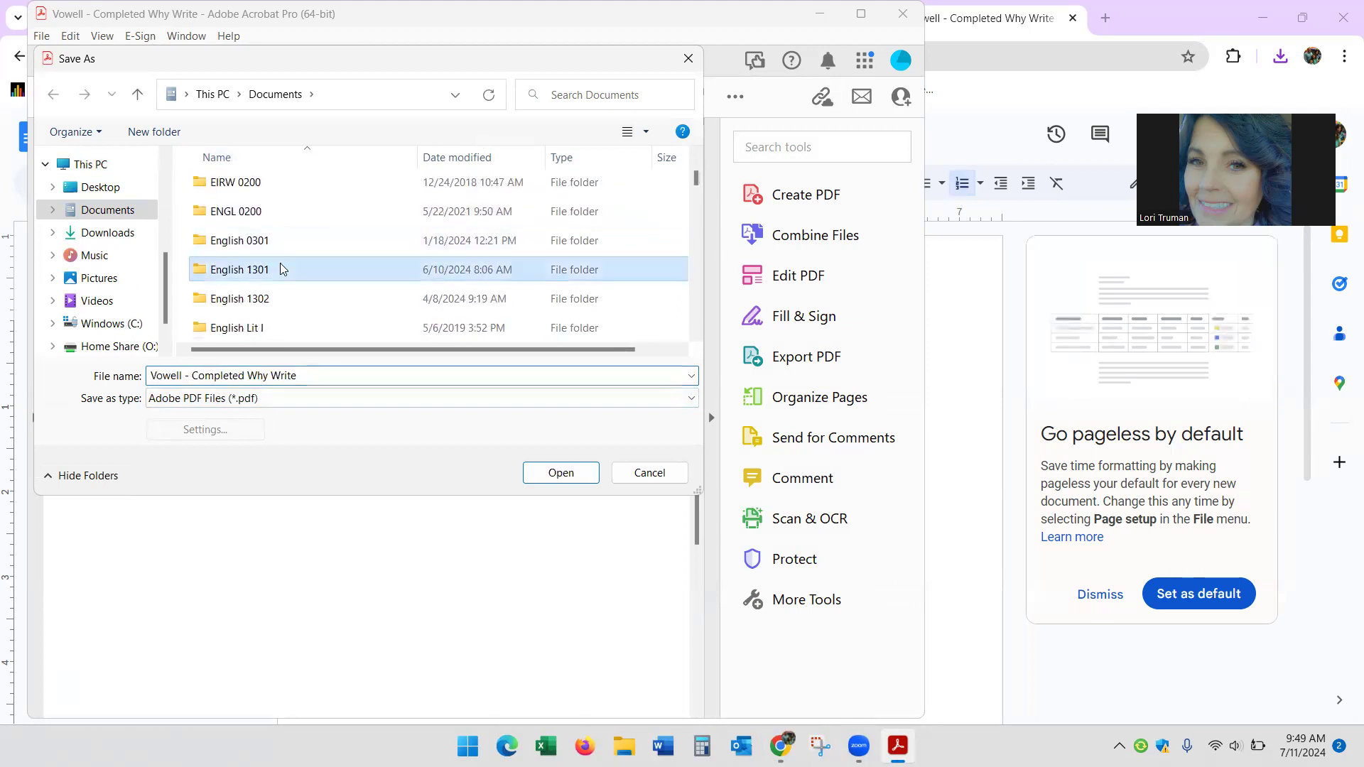
left_click(317, 372)
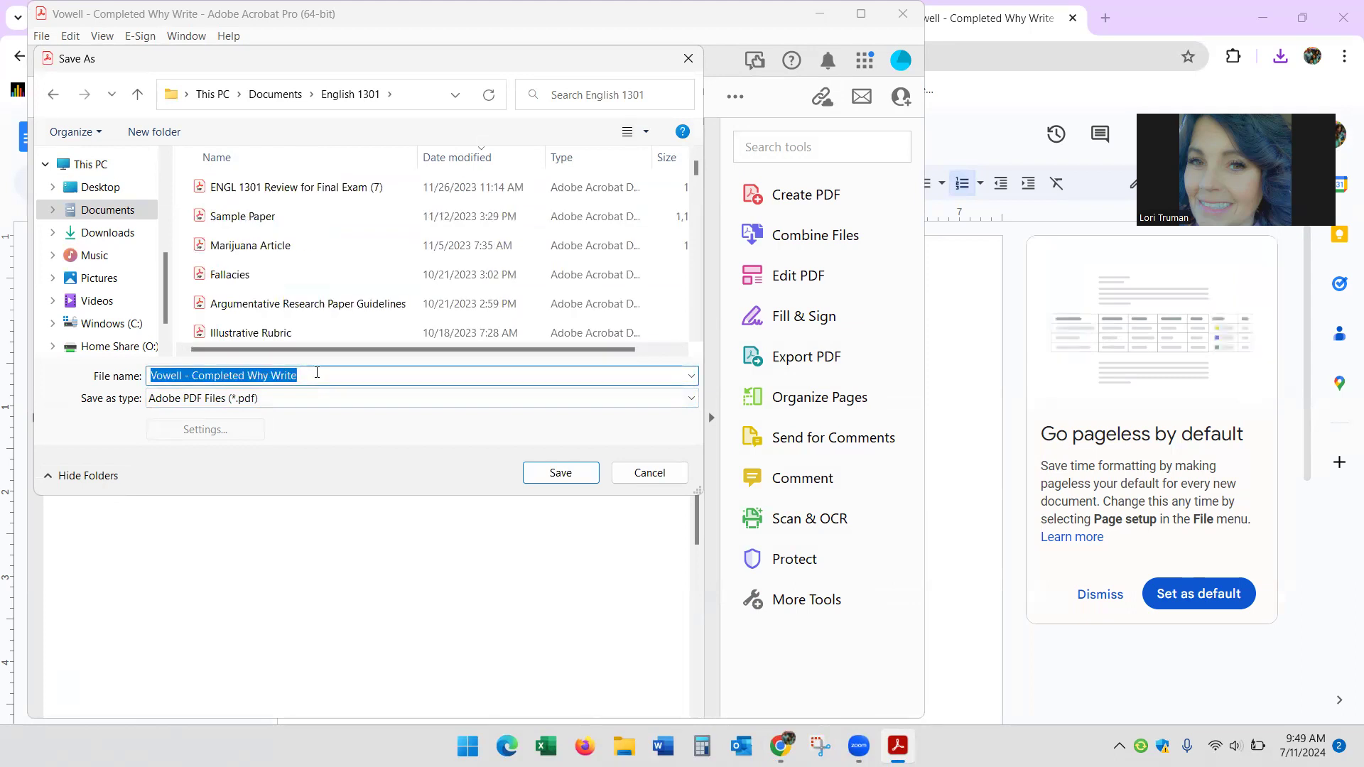
left_click(529, 474)
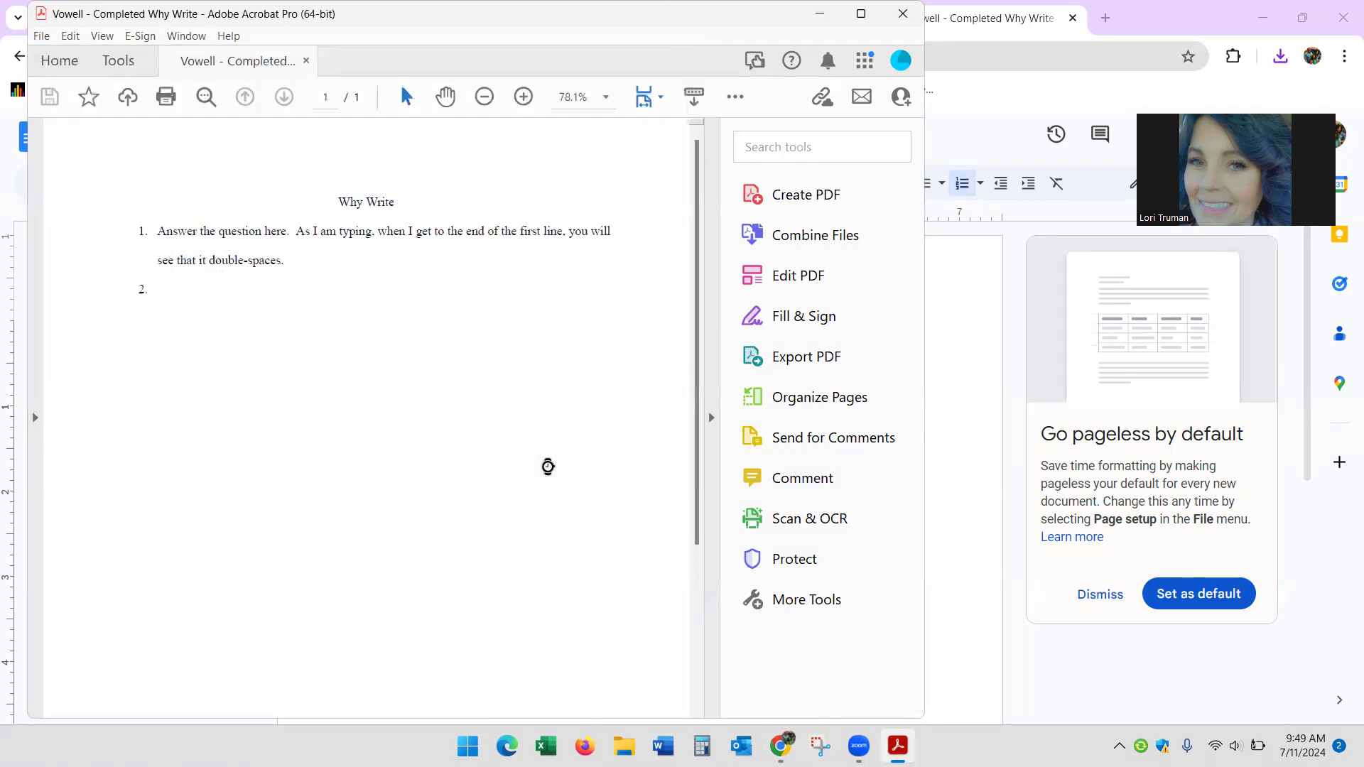
Leave Acrobat for the Blackboard course and start attempt 1 of the Why Write? Assignment in the Week One folder
left_click(902, 15)
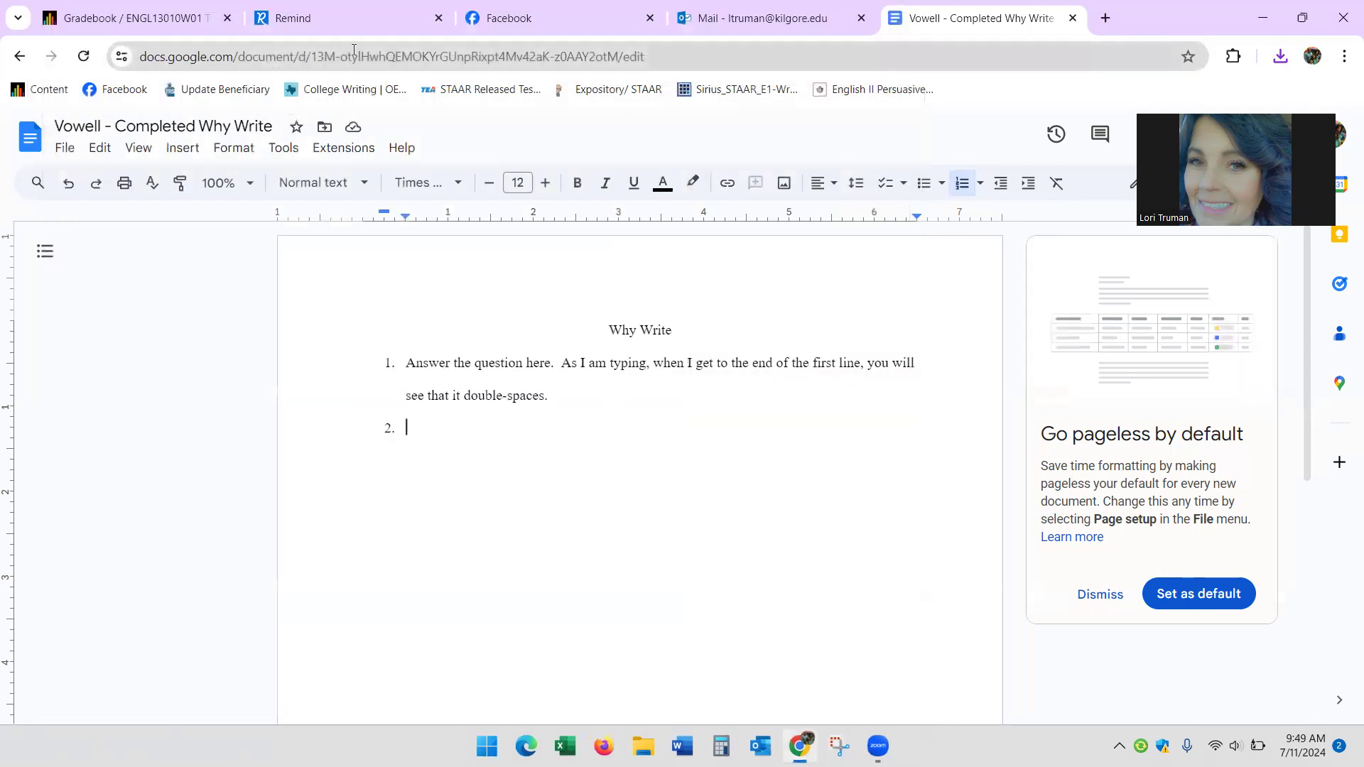
left_click(137, 21)
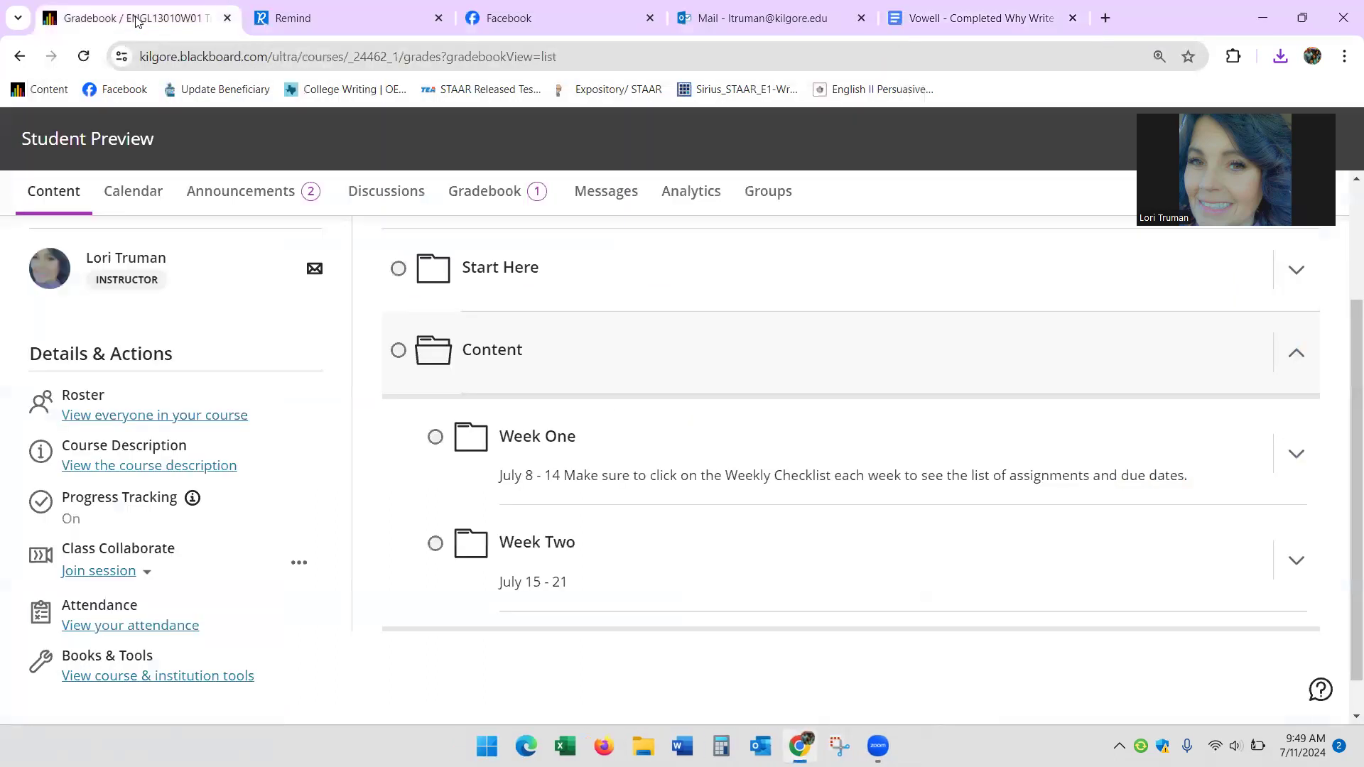
left_click(535, 437)
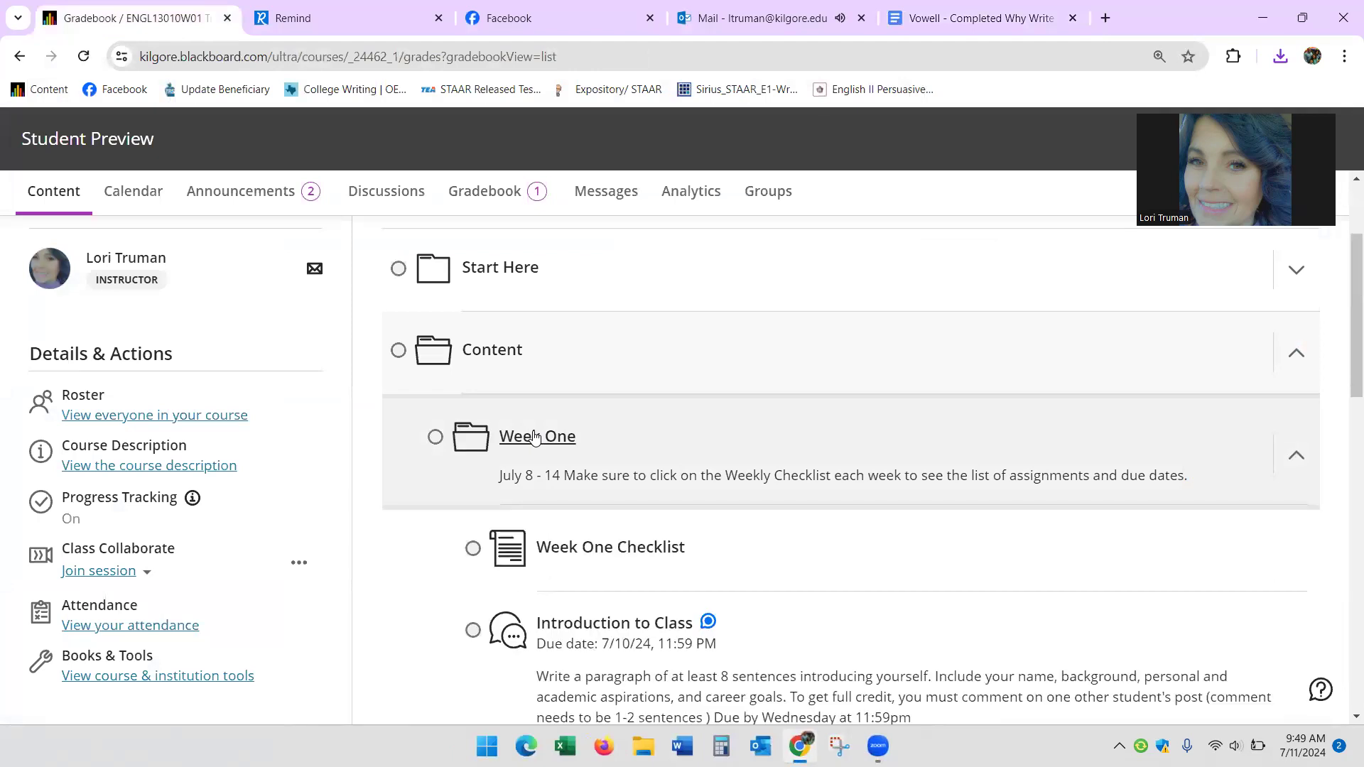
left_click_drag(1343, 338, 1345, 528)
scroll(1346, 562, "down", 3)
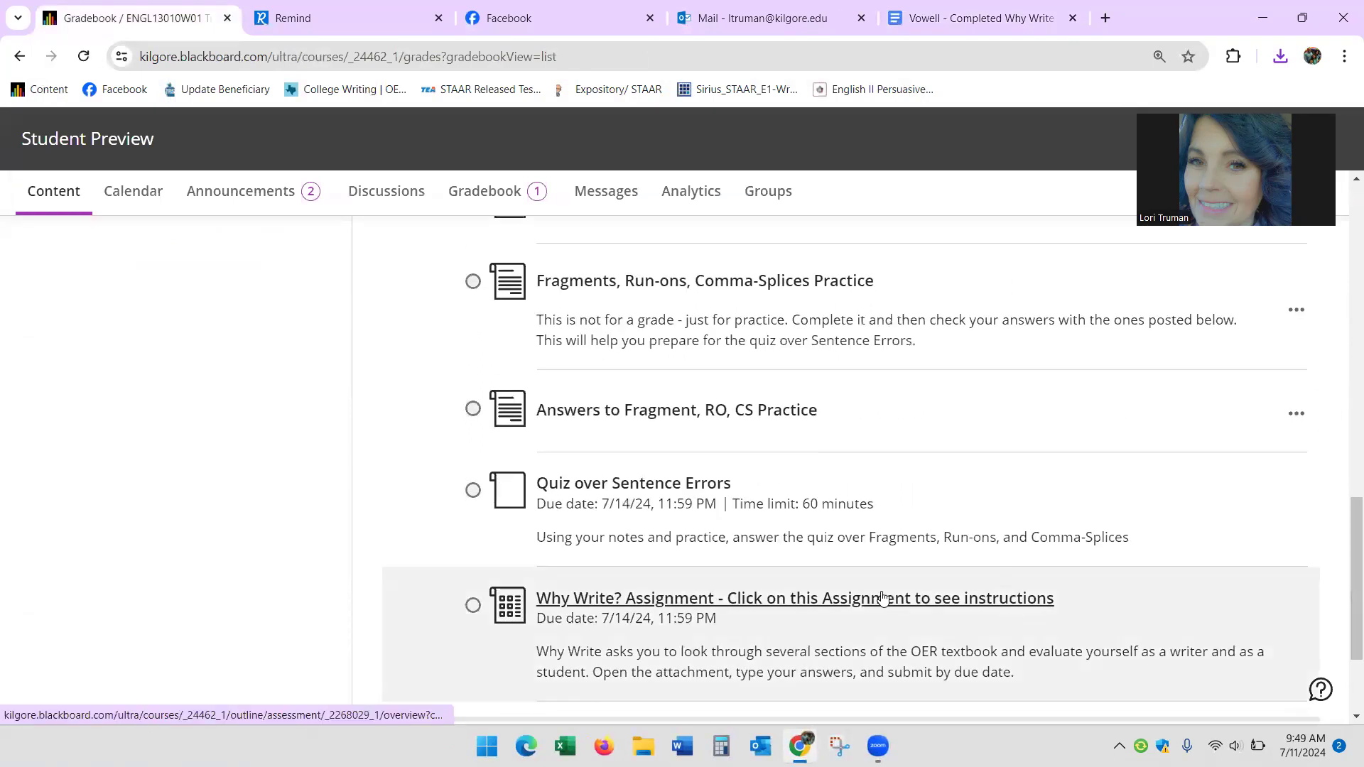
left_click(882, 598)
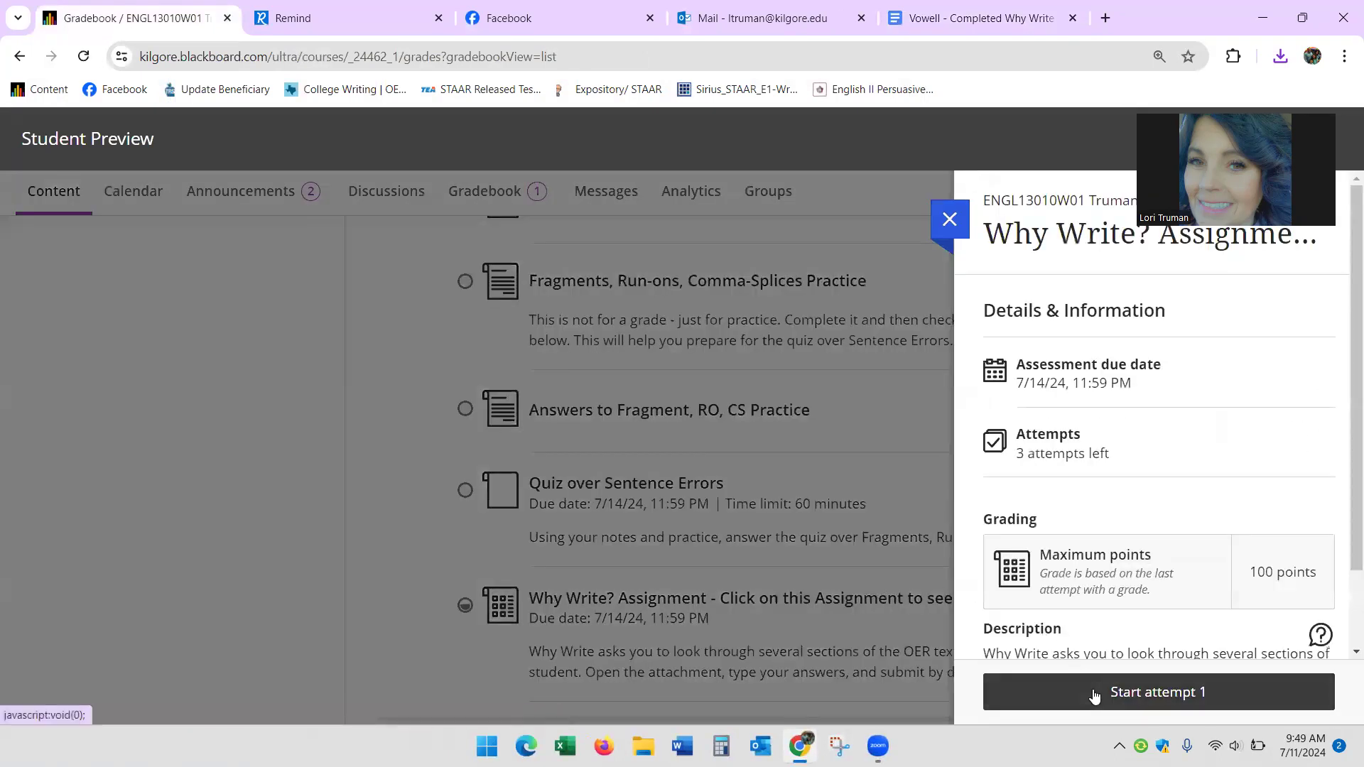
left_click(1095, 695)
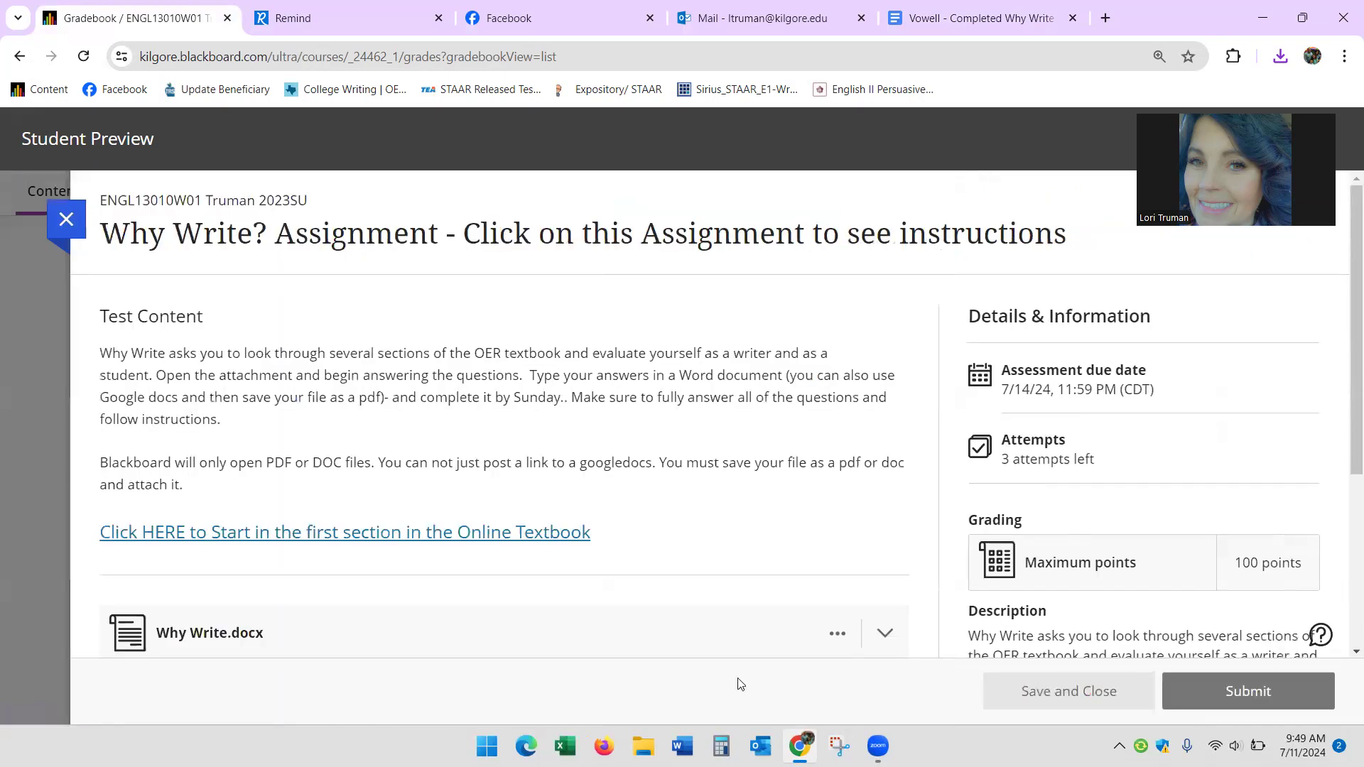
Attach the "Completed Why Write" PDF from the English 1301 folder in Documents to the submission, keeping its display name
left_click_drag(1345, 356, 1345, 497)
scroll(751, 516, "down", 2)
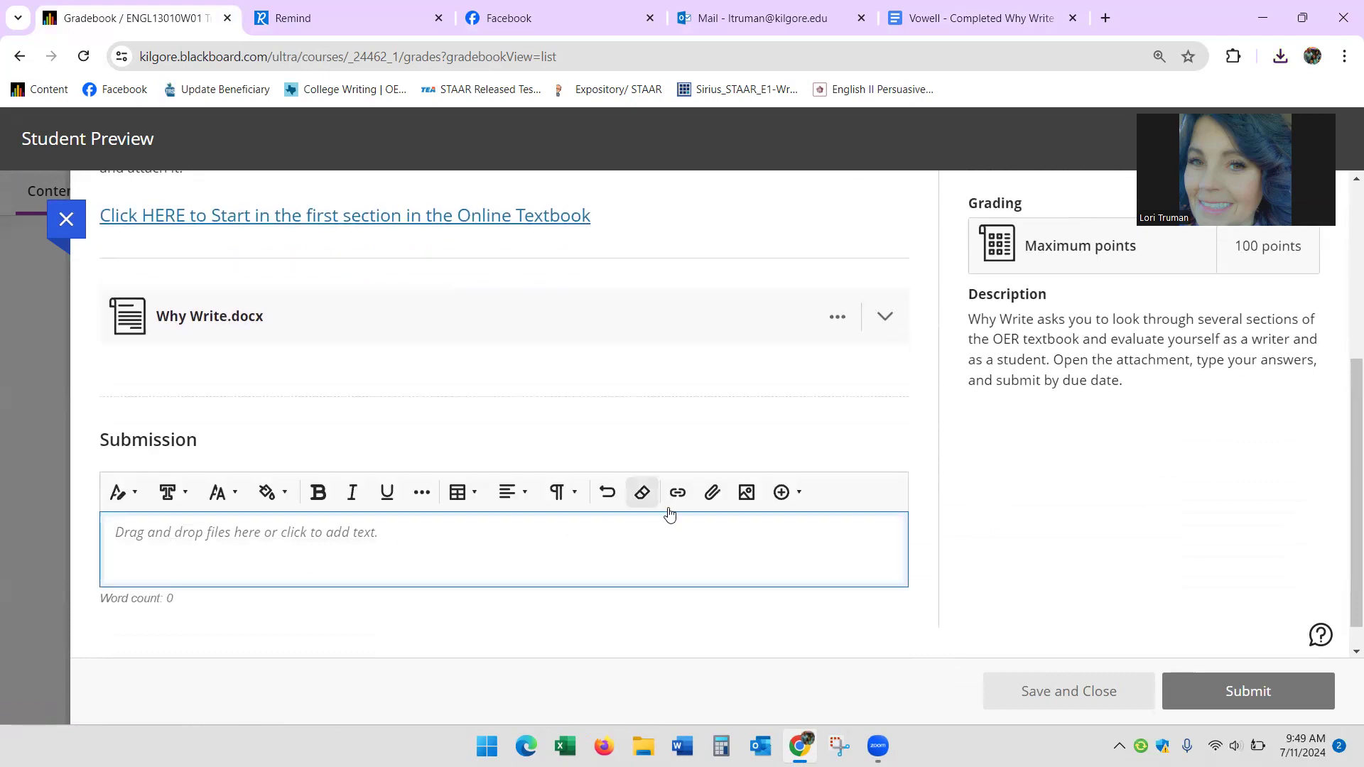
left_click(713, 493)
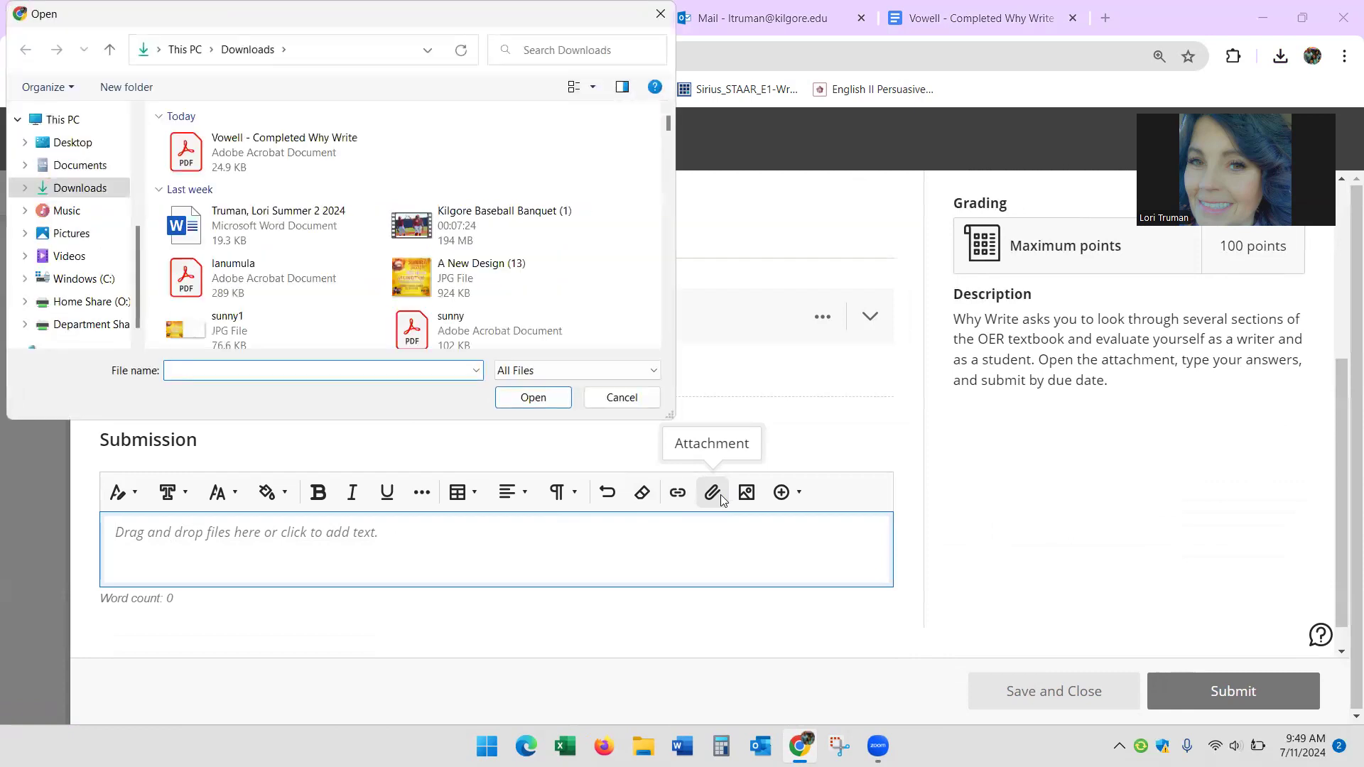
left_click(65, 167)
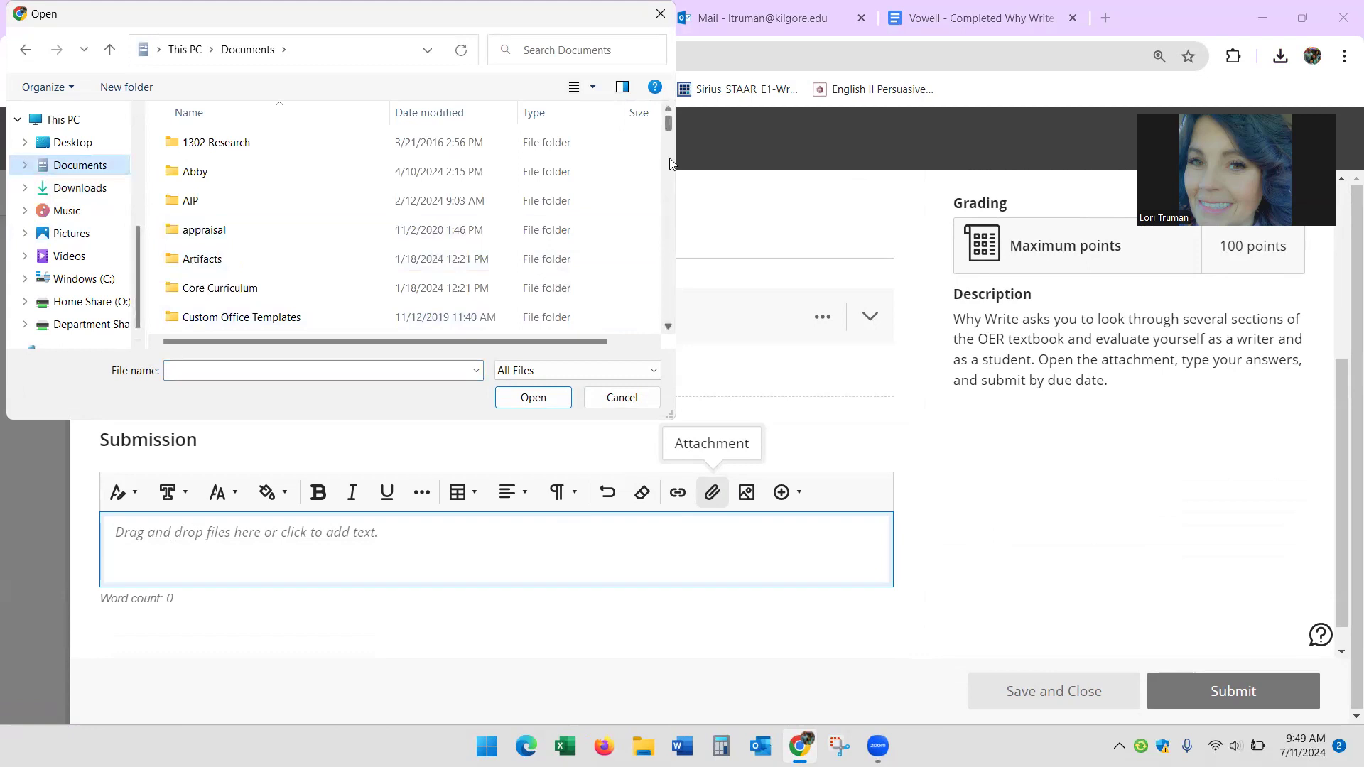
left_click_drag(669, 125, 668, 128)
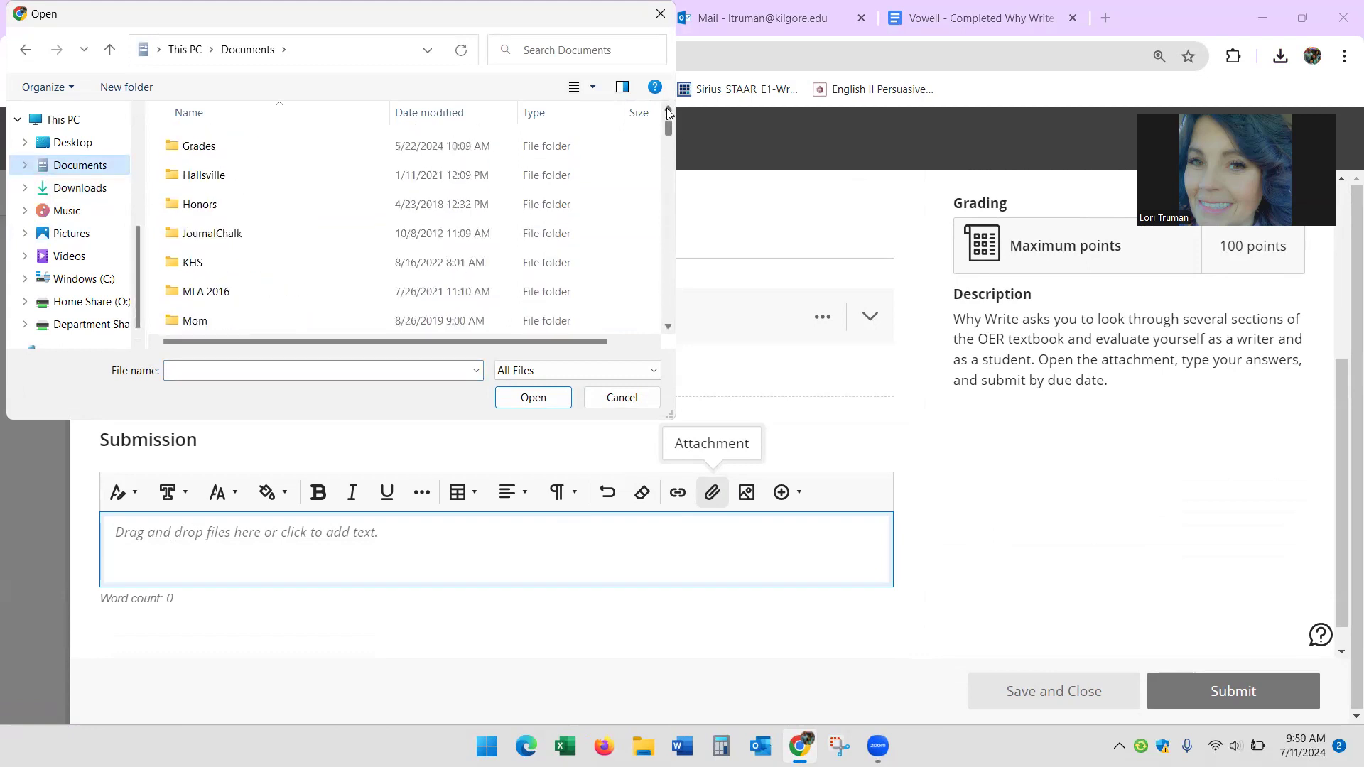
scroll(669, 110, "up", 2)
left_click(668, 111)
left_click(668, 111)
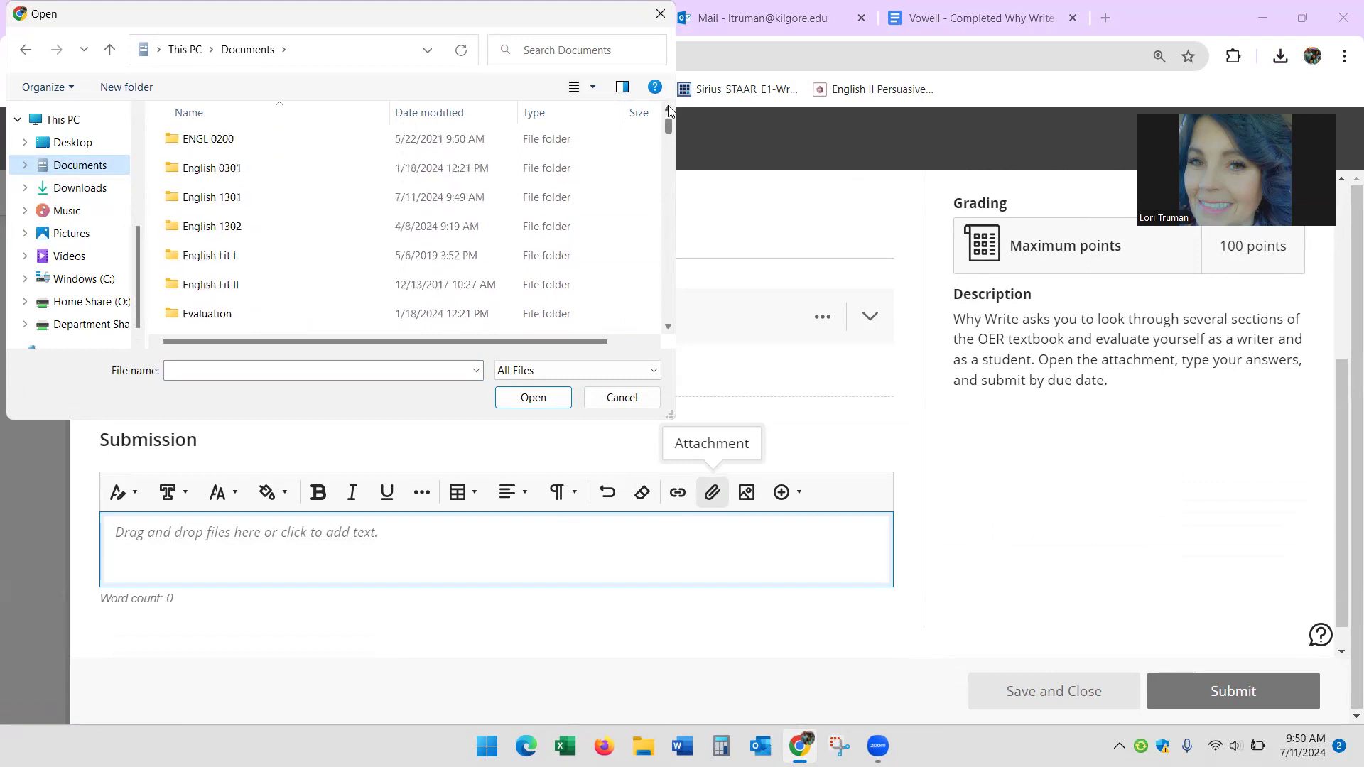
left_click(211, 197)
double_click(212, 197)
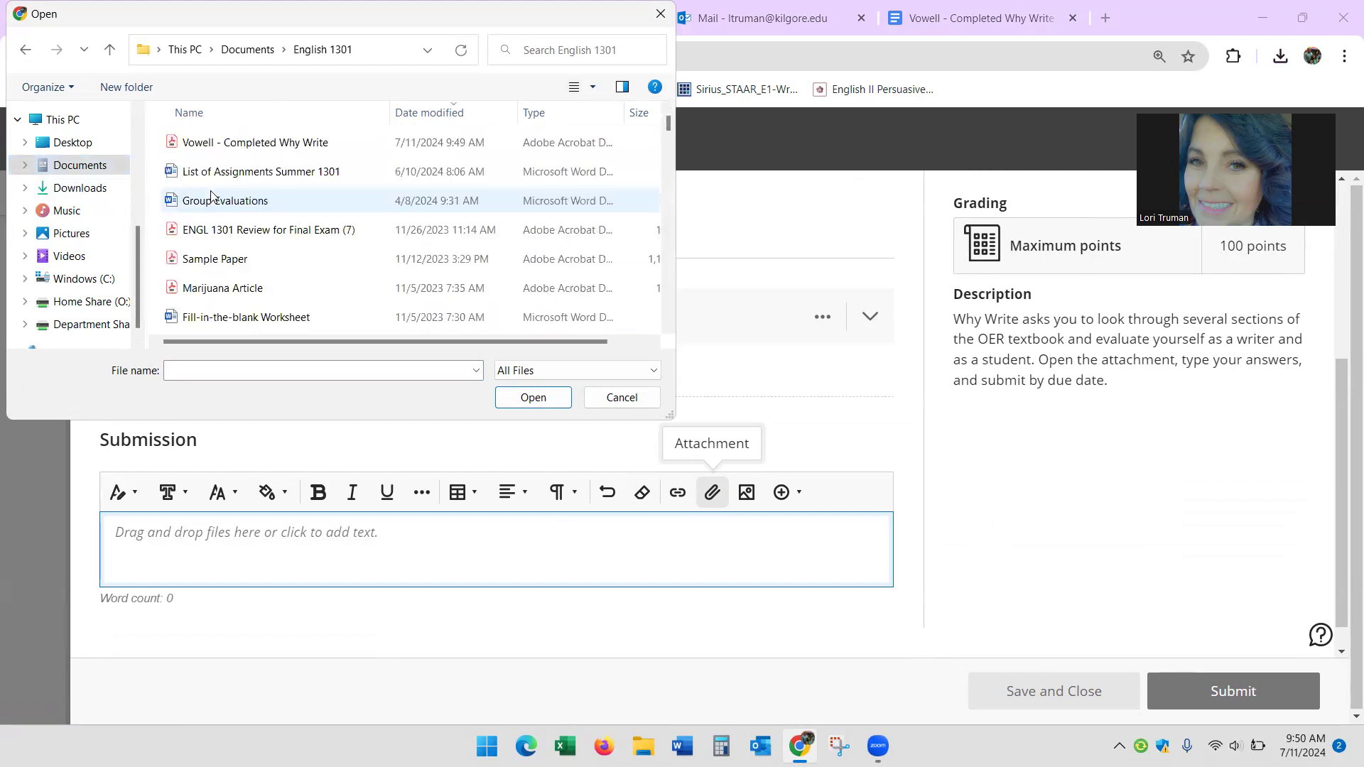
double_click(221, 144)
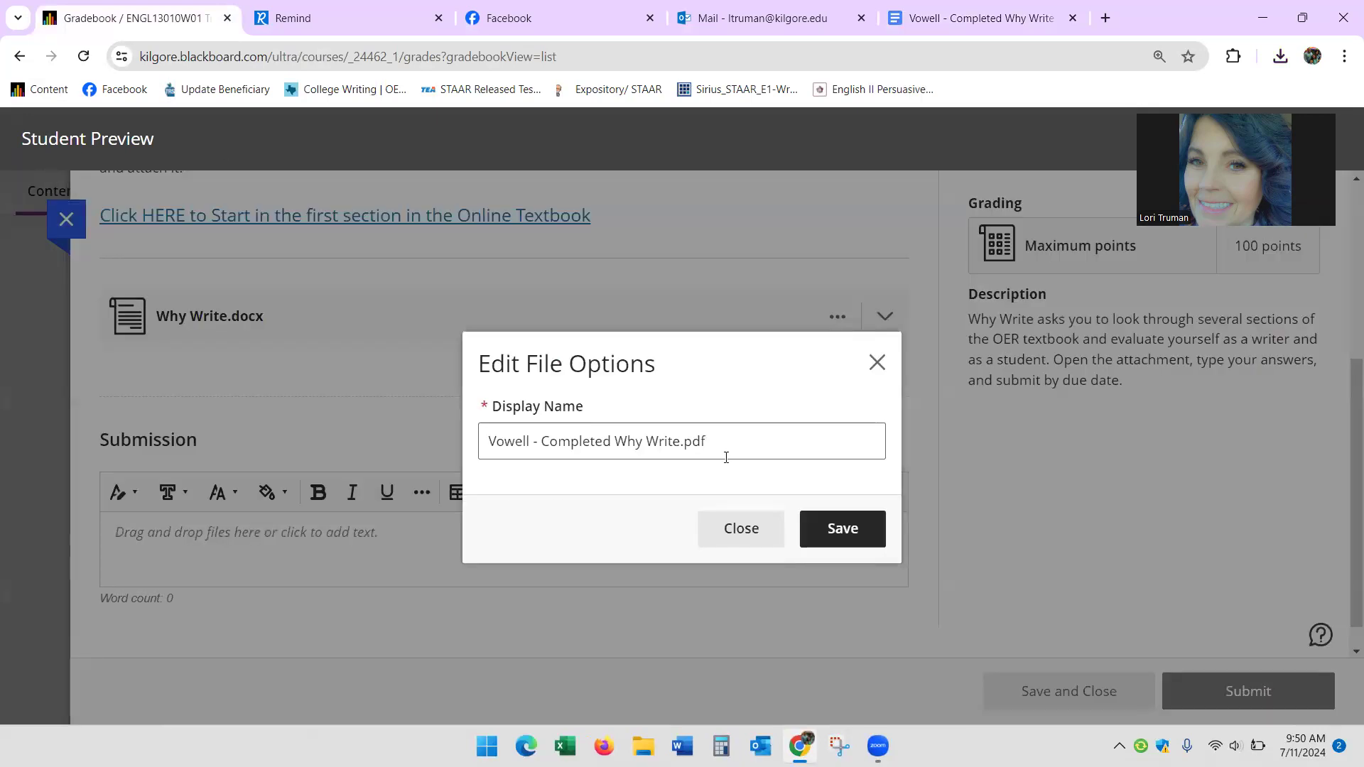
left_click(838, 538)
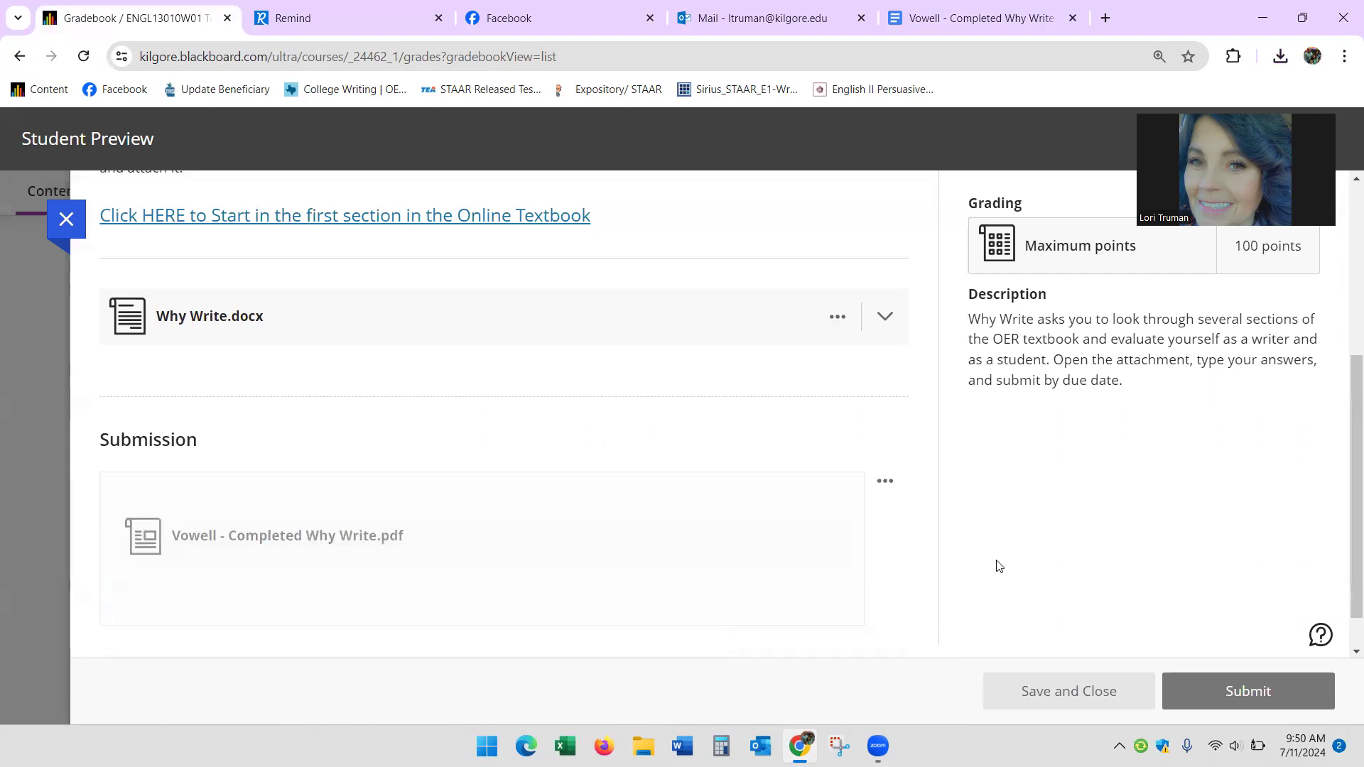
Check the attached PDF's preview and submit the Why Write? Assignment, closing the submission receipt without downloading it
left_click_drag(1347, 354, 1346, 382)
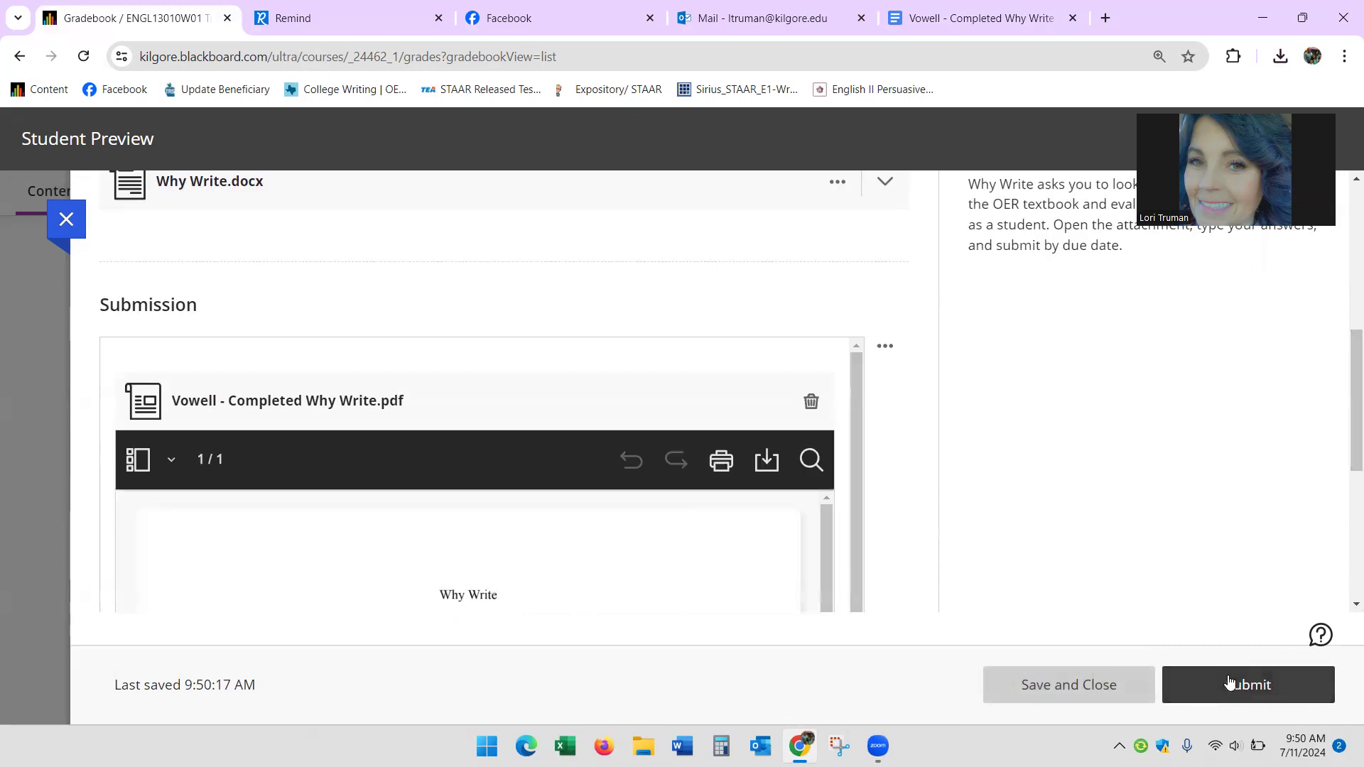
left_click_drag(1348, 396, 1348, 447)
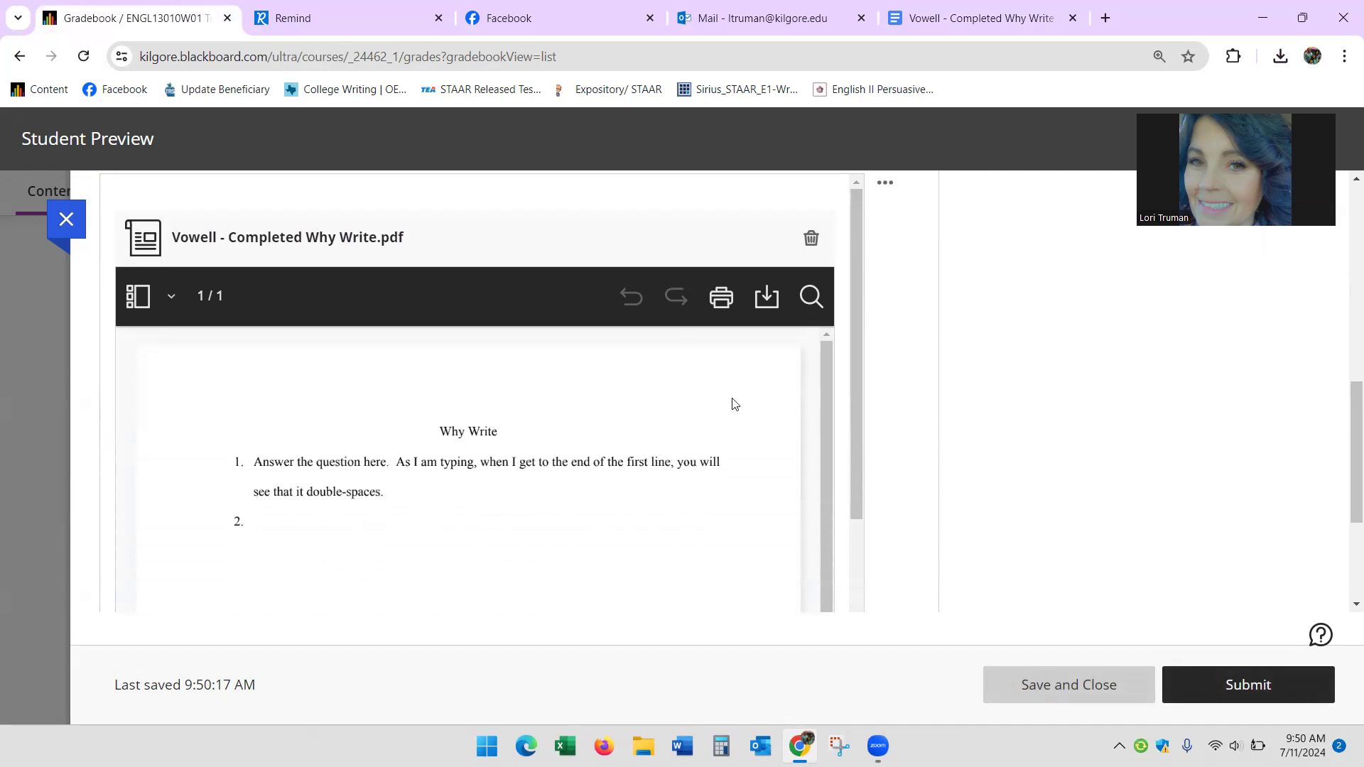
left_click(1260, 686)
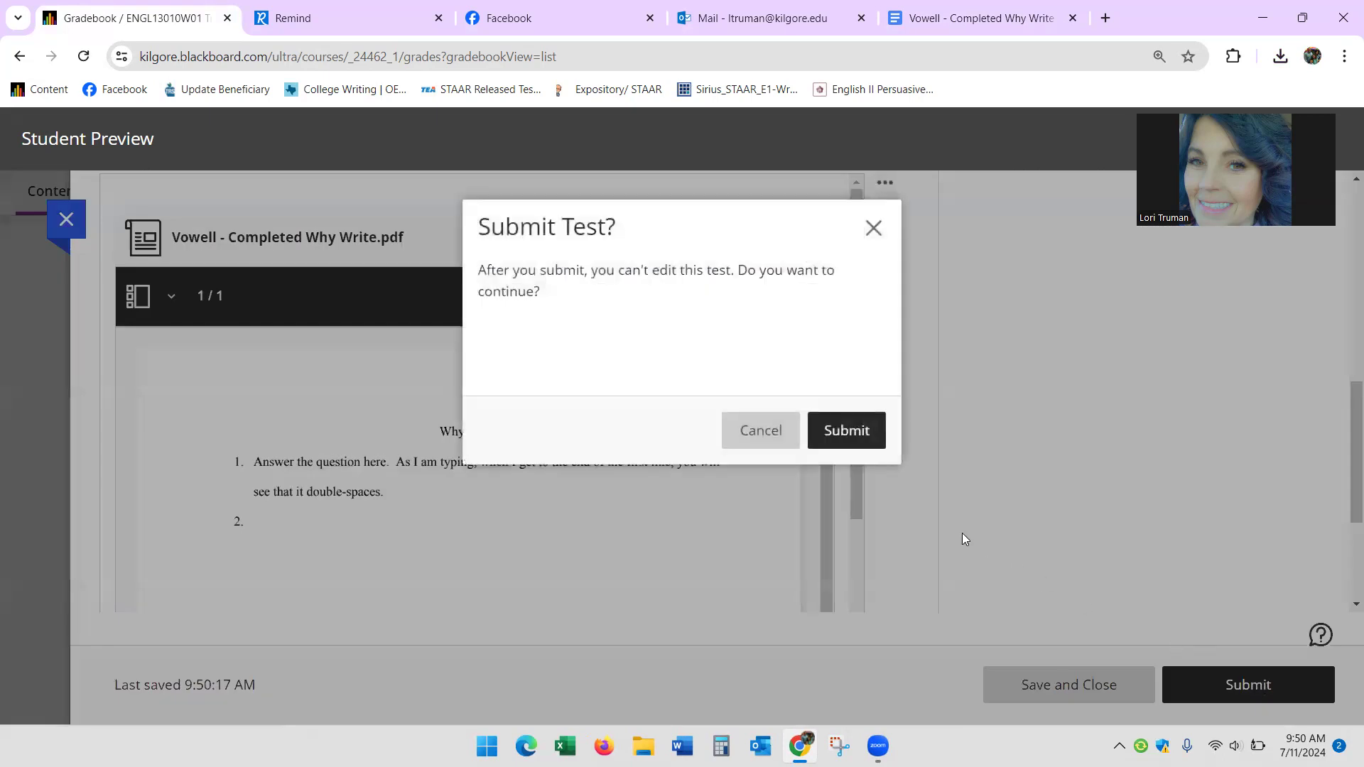
left_click(861, 436)
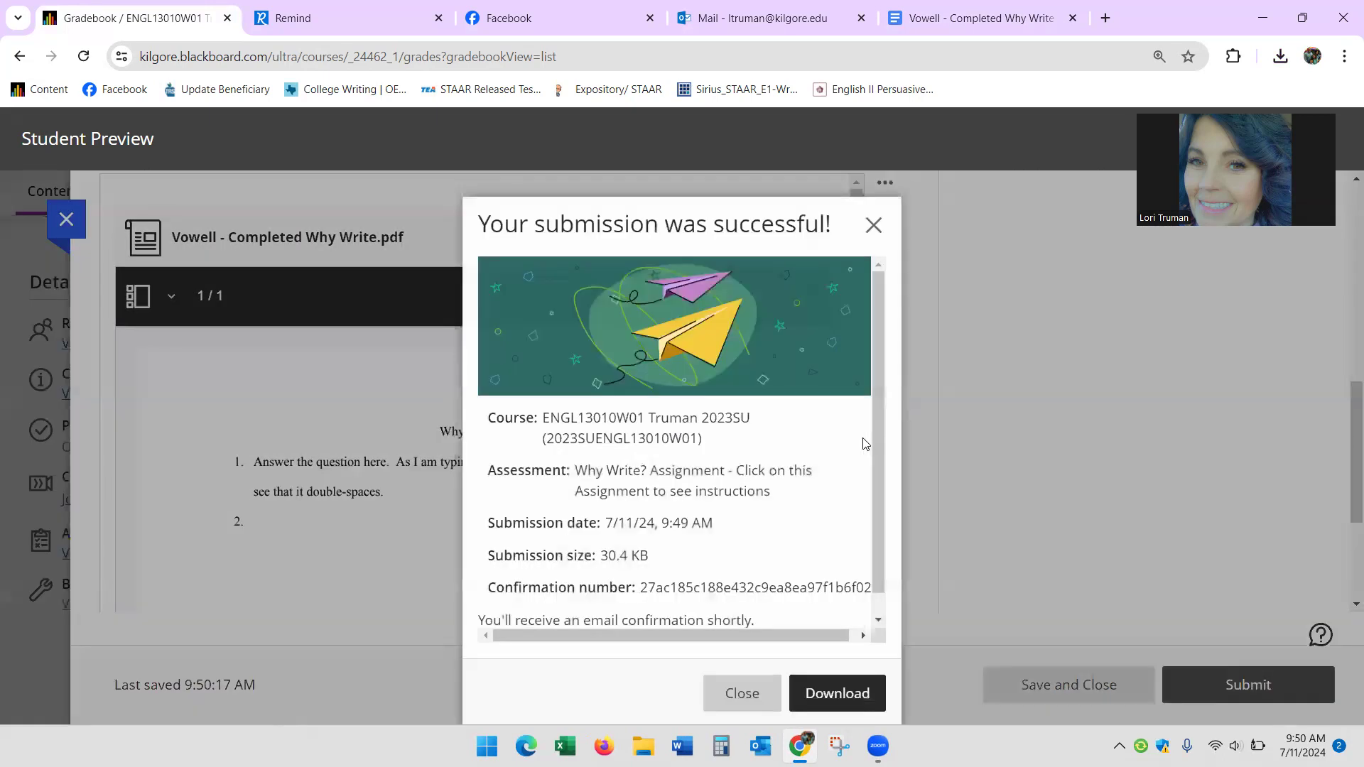
left_click(734, 700)
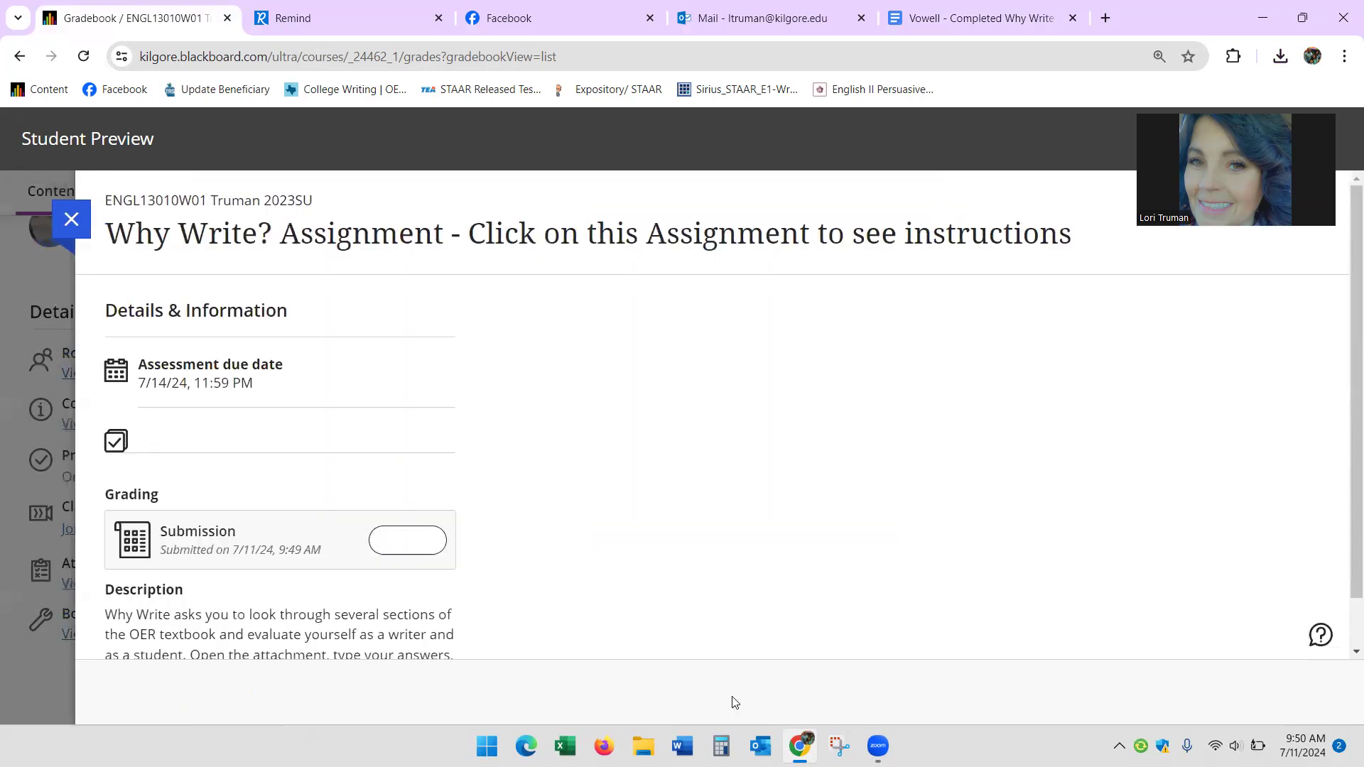